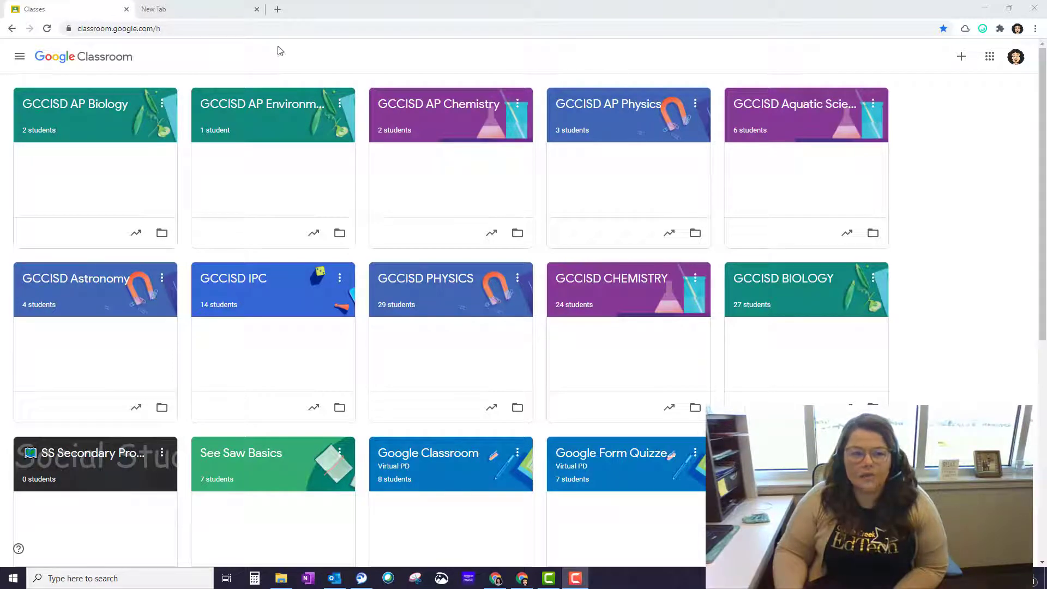
# Step: Create a new class named "Floral Design (Teachers Only)"
pyautogui.click(257, 9)
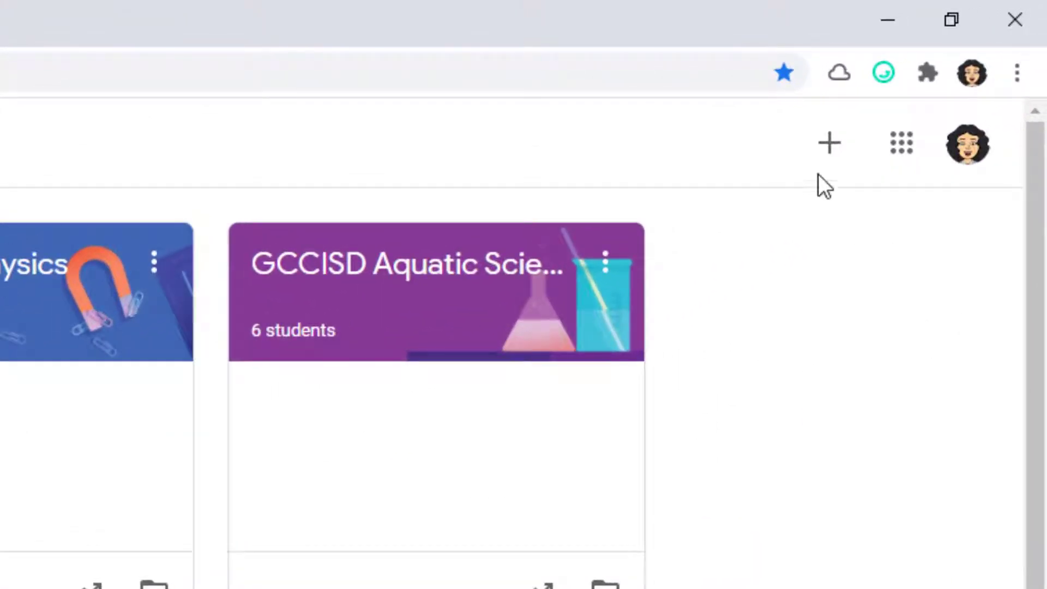
pyautogui.click(830, 146)
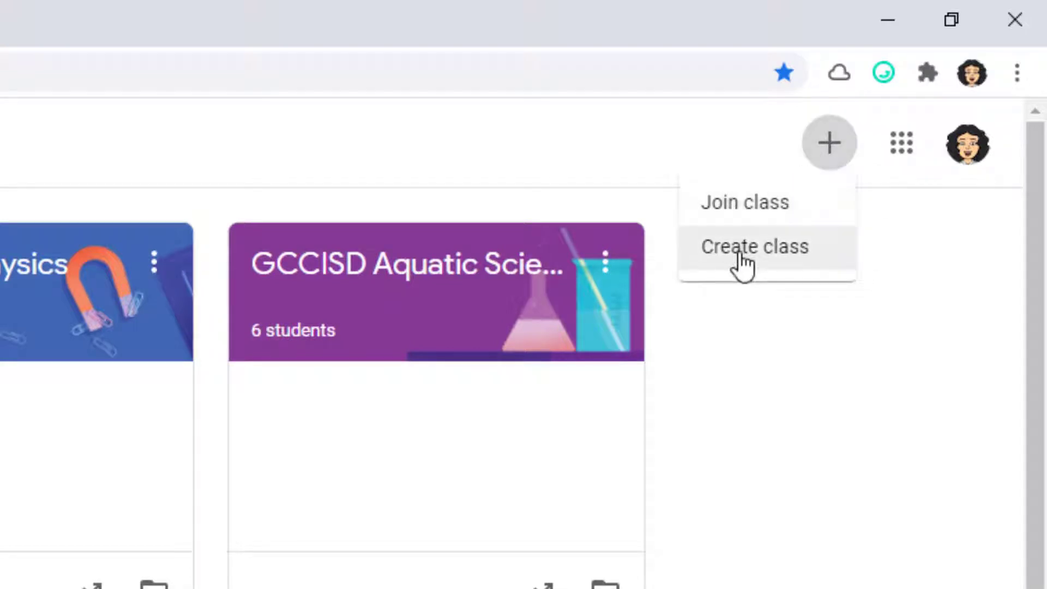
pyautogui.click(743, 262)
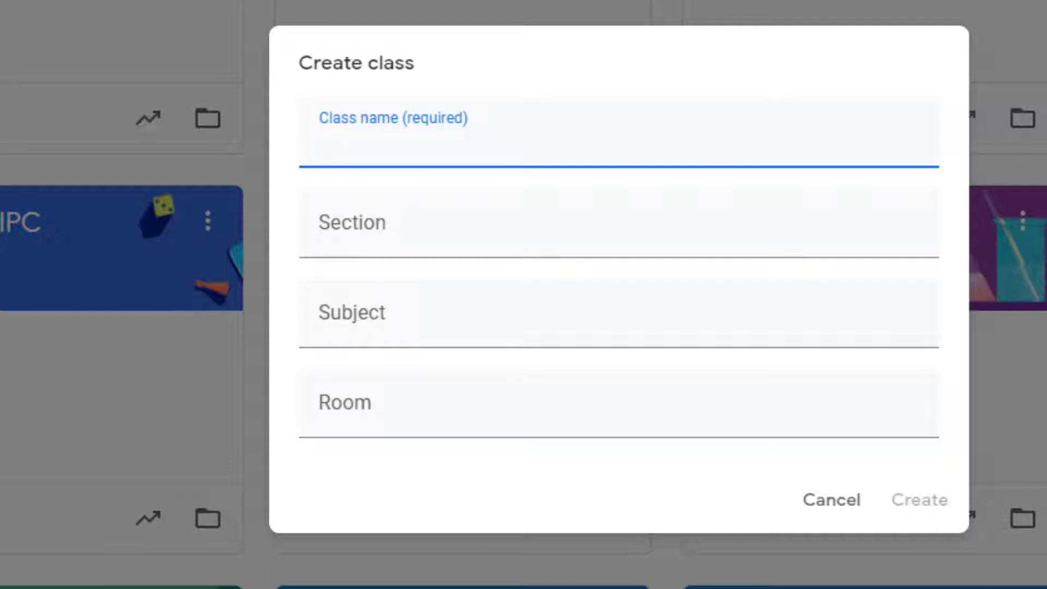
pyautogui.write('Fl')
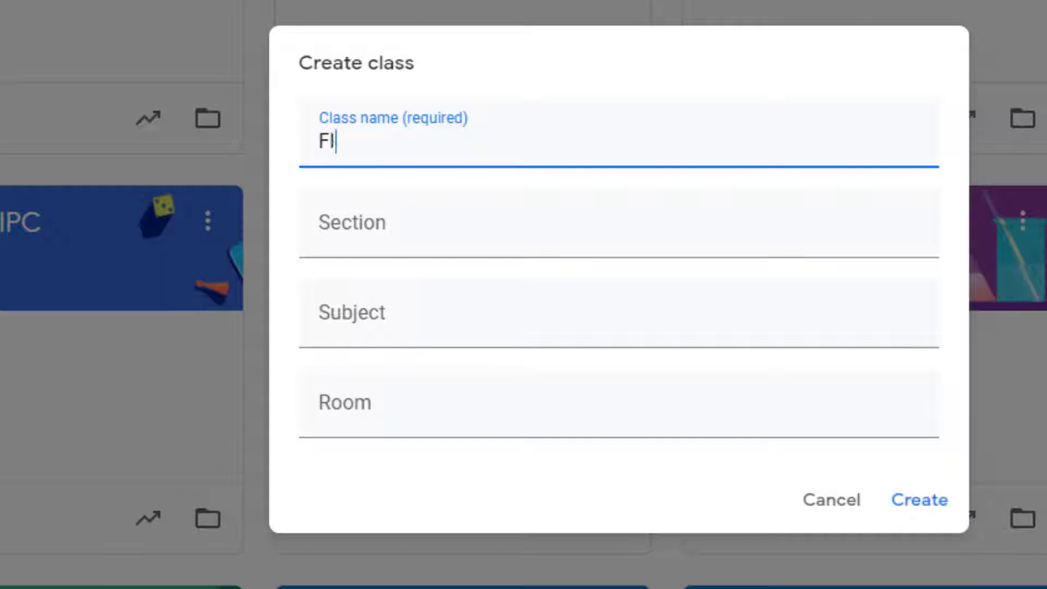
pyautogui.write('oral Design')
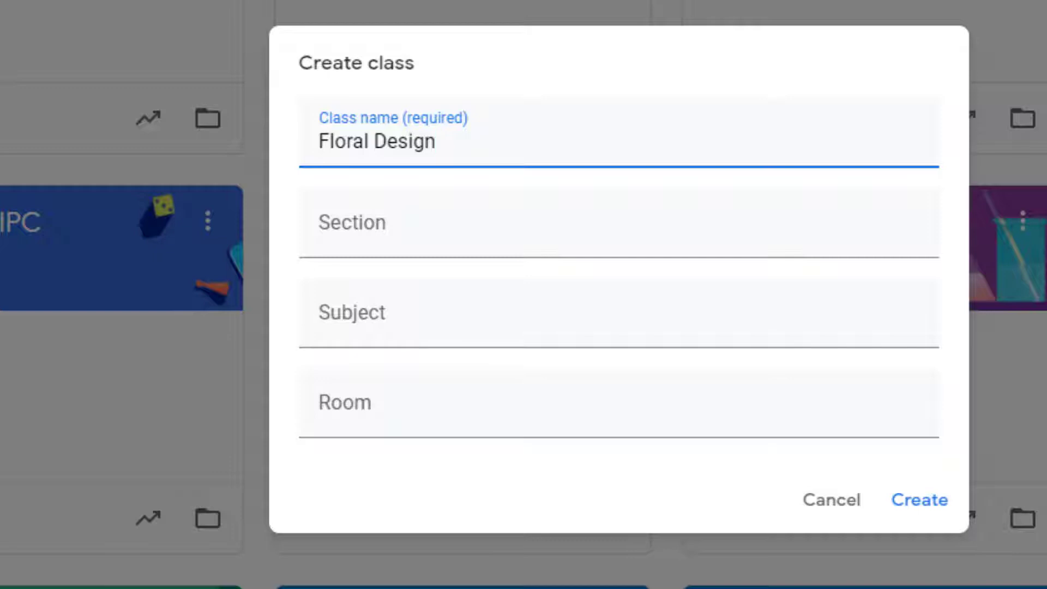
pyautogui.write(' (Teachers Only')
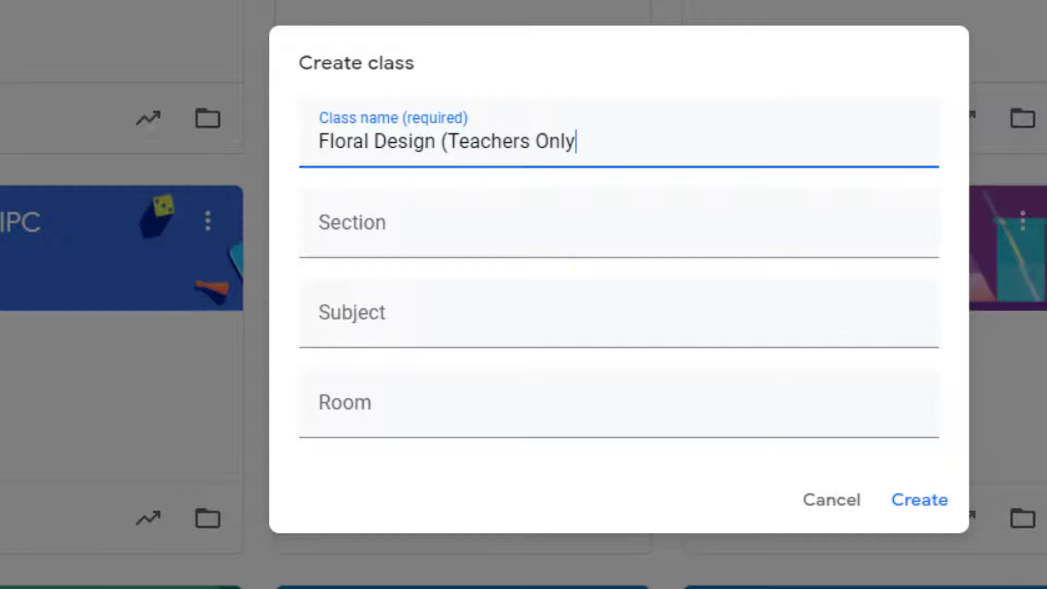
pyautogui.write(')')
pyautogui.click(919, 500)
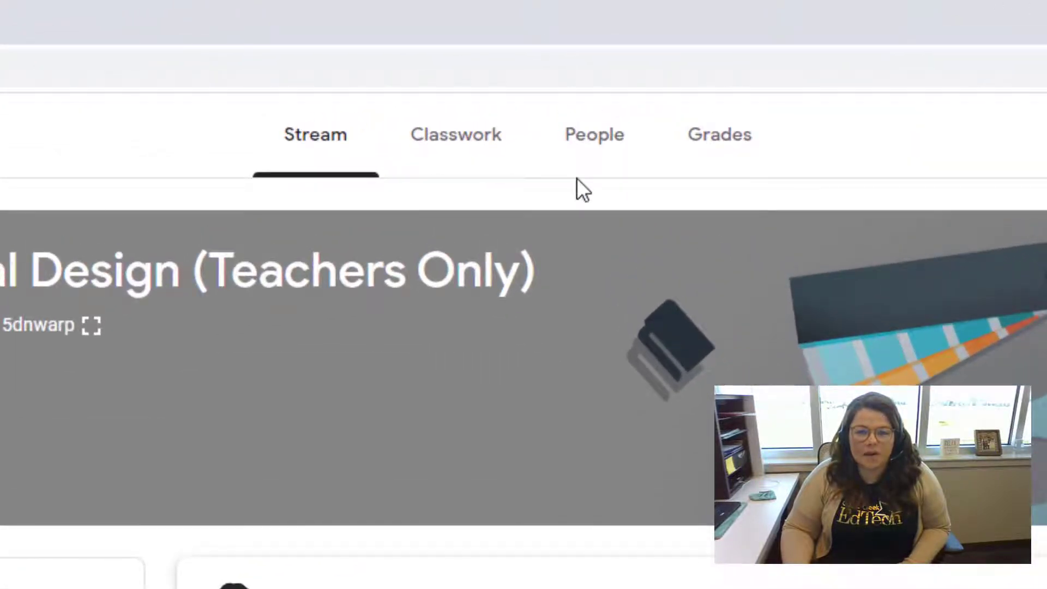
# Step: Open the teacher invitation form for the Floral Design class
pyautogui.click(608, 164)
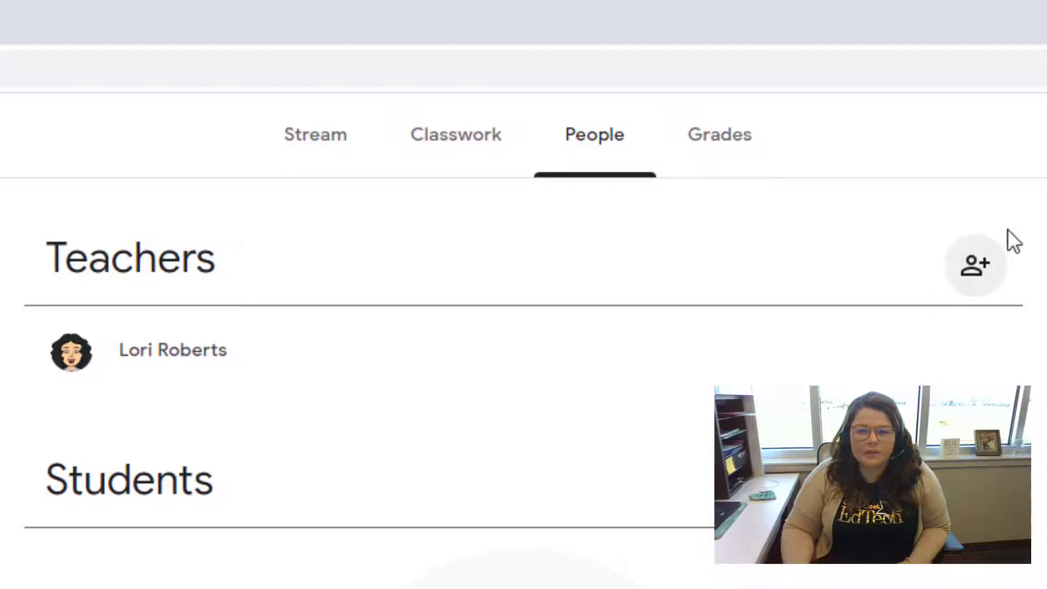
pyautogui.click(975, 289)
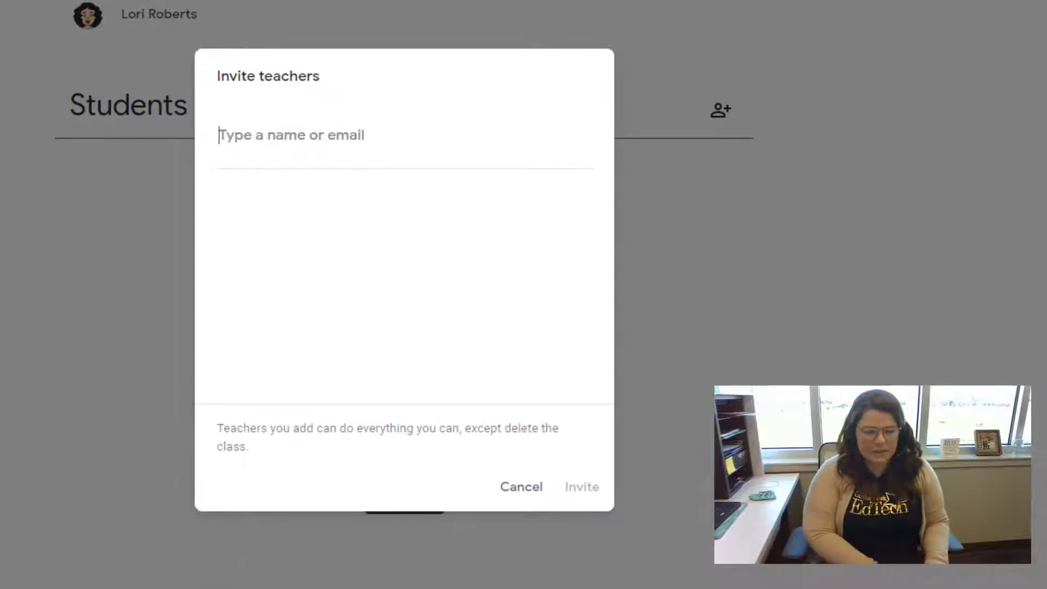
pyautogui.write('lauren')
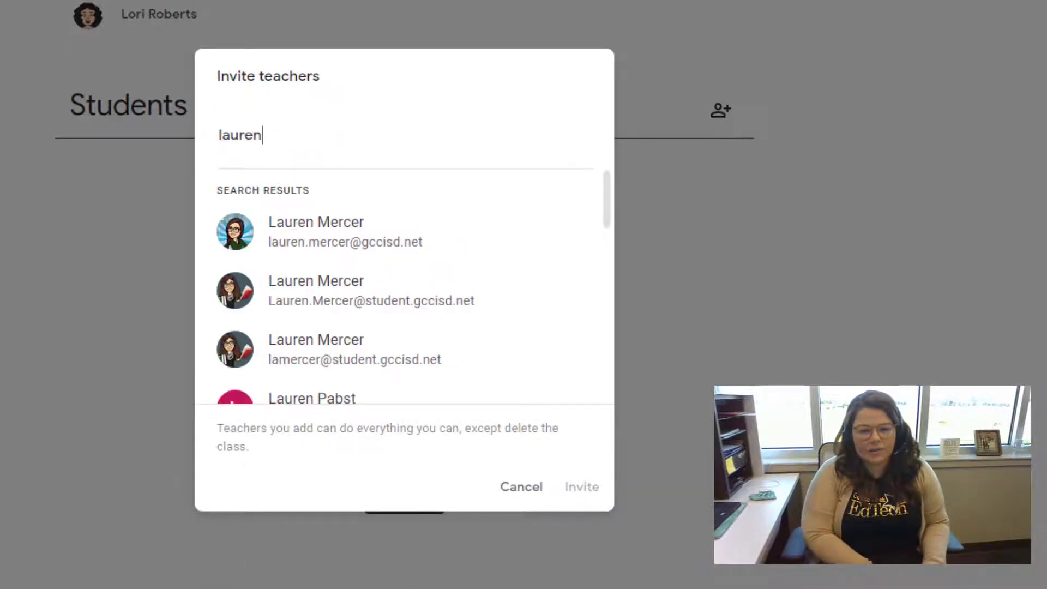
pyautogui.click(410, 254)
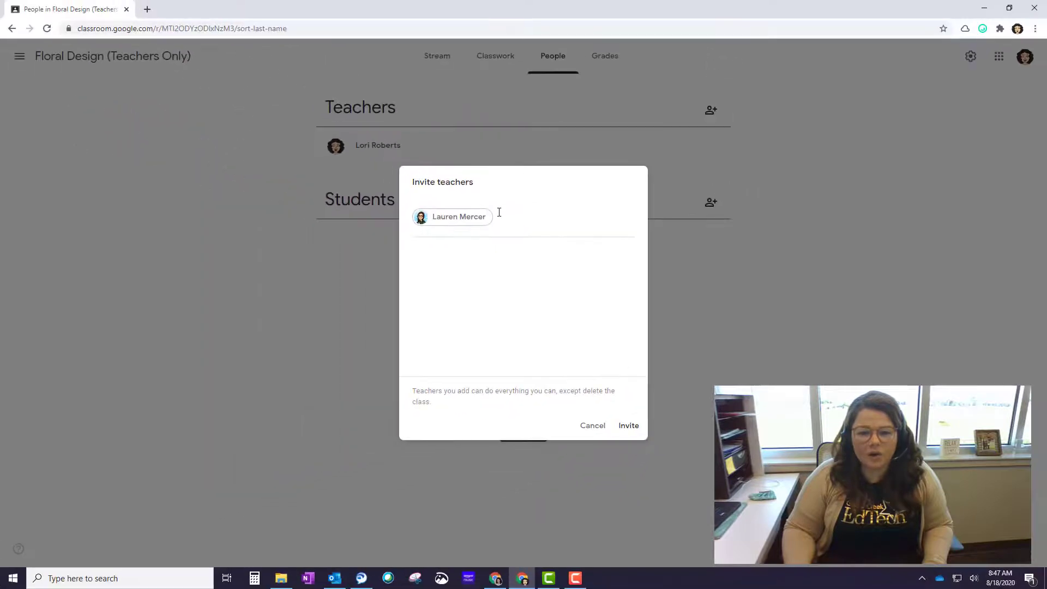
pyautogui.click(628, 425)
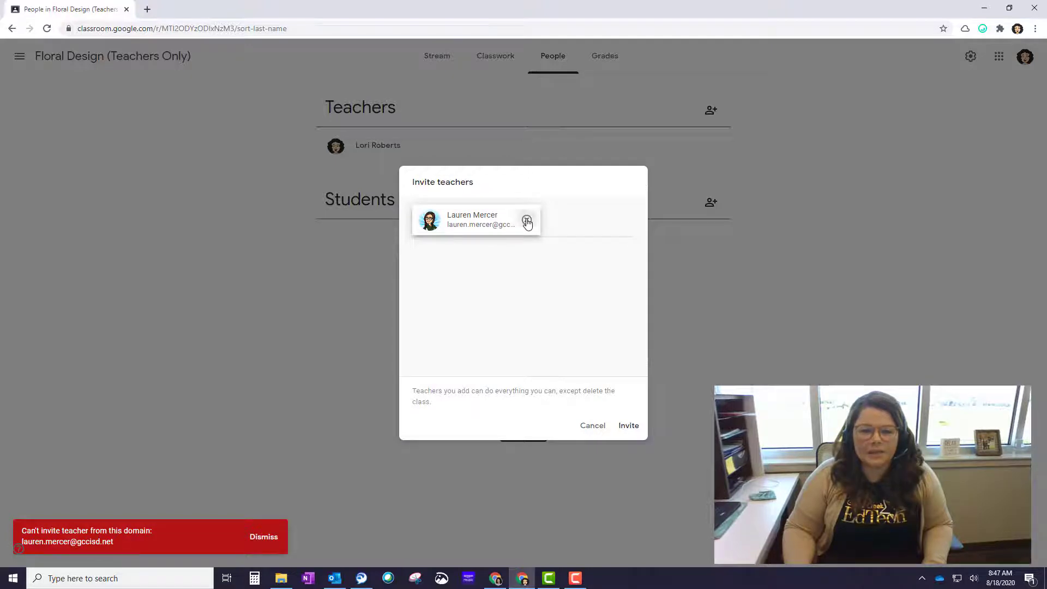
pyautogui.click(527, 221)
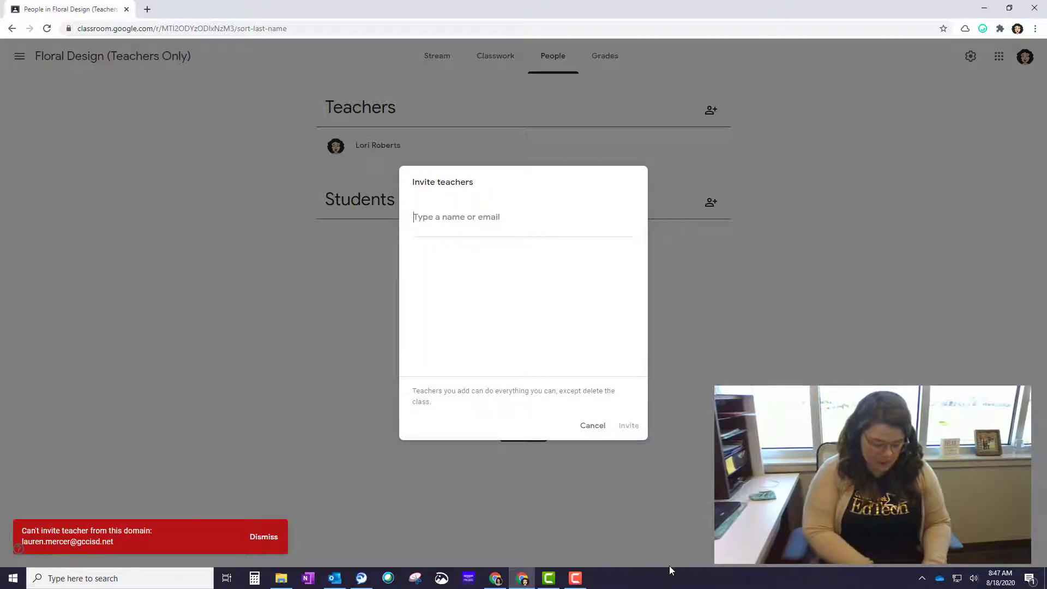
pyautogui.write('laurne')
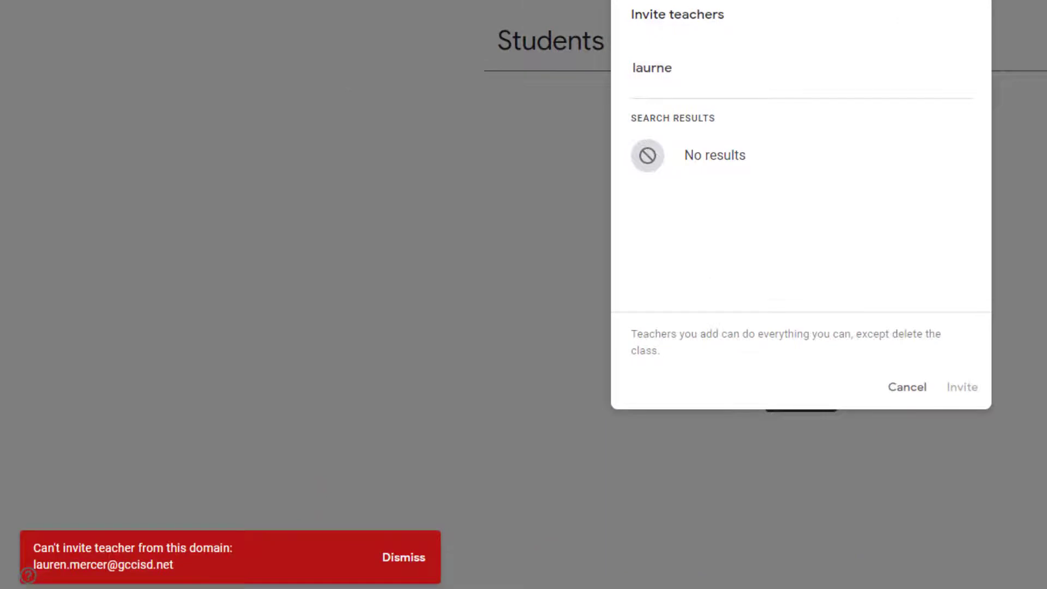
pyautogui.press('BackSpace')
pyautogui.press('BackSpace')
pyautogui.write('en.')
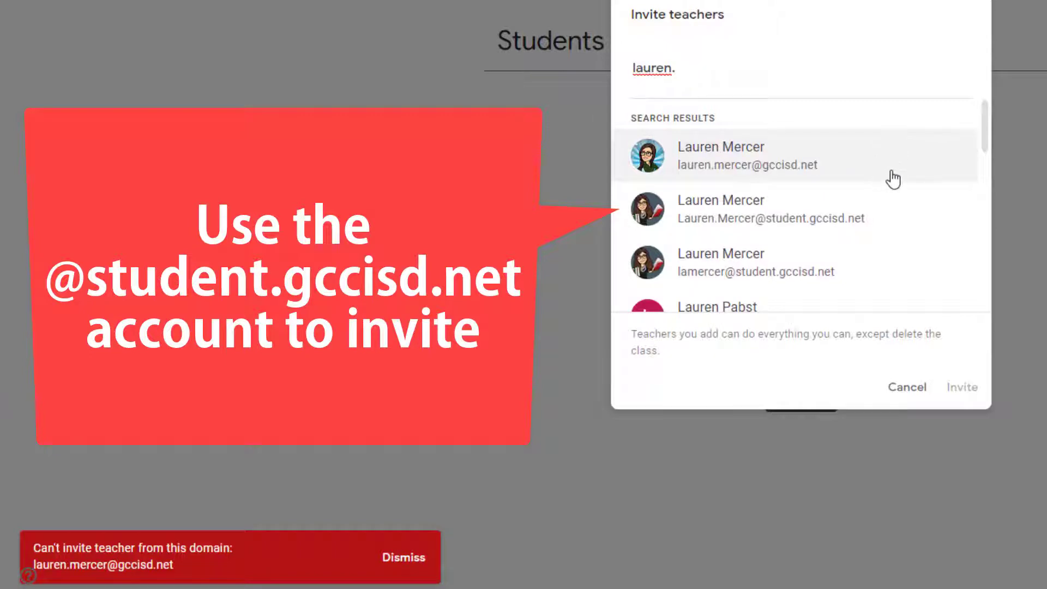
pyautogui.click(889, 219)
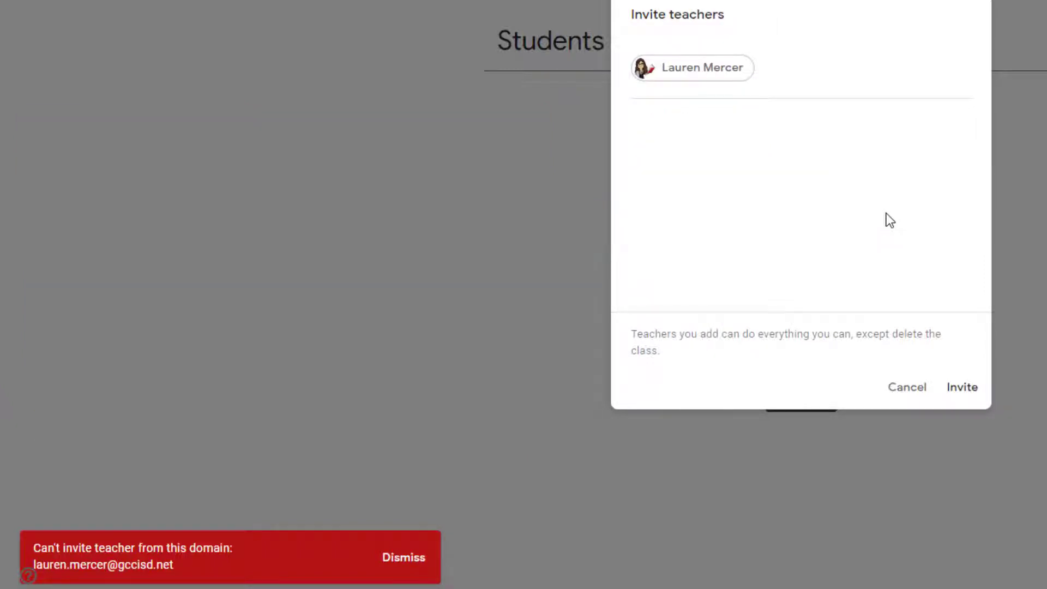
pyautogui.click(963, 387)
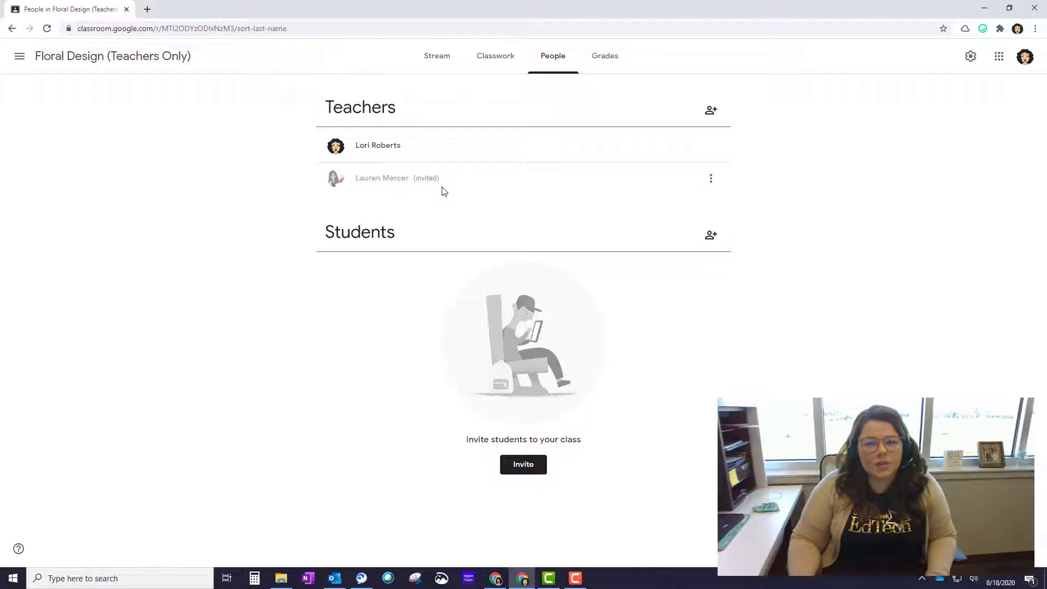
# Step: View the overview of all classes in a separate browser tab and return to the Floral Design class
pyautogui.click(147, 9)
pyautogui.click(55, 46)
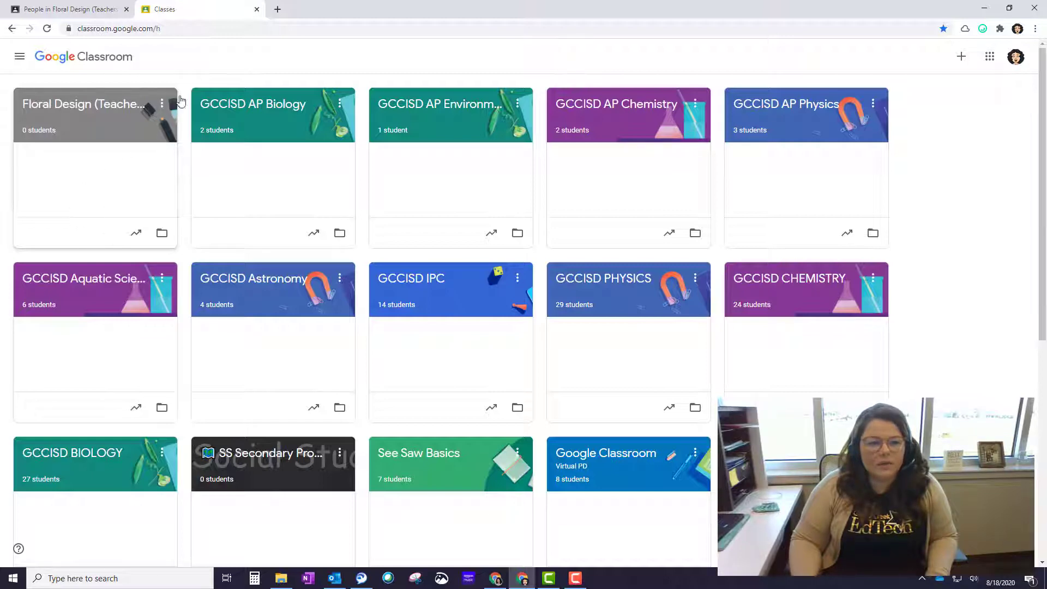
pyautogui.click(256, 9)
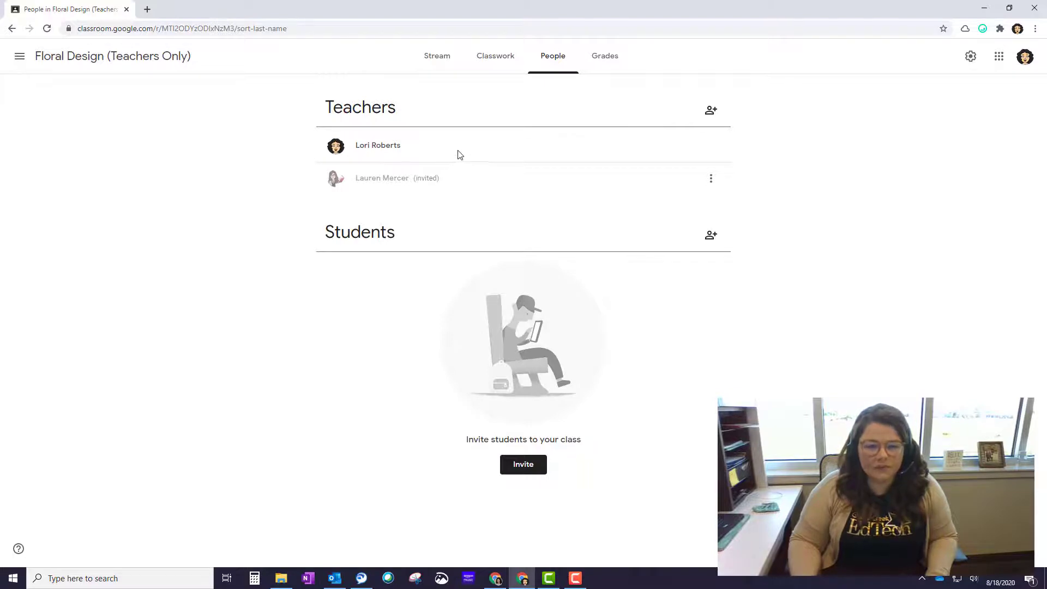
# Step: View the Floral Design classwork and switch to the classwork of the Google Classroom Virtual PD class
pyautogui.click(495, 65)
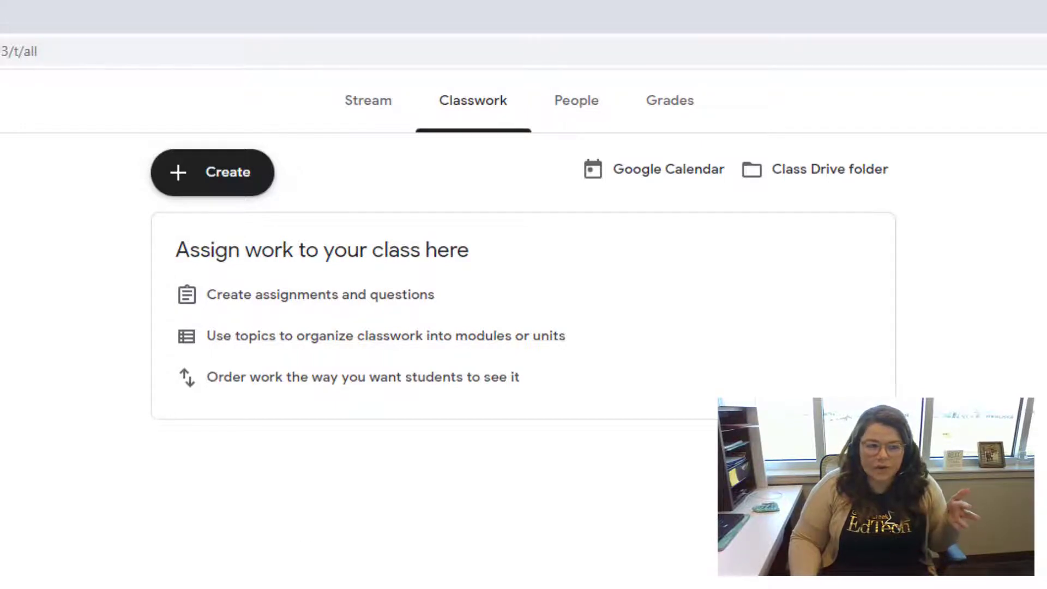
pyautogui.click(20, 37)
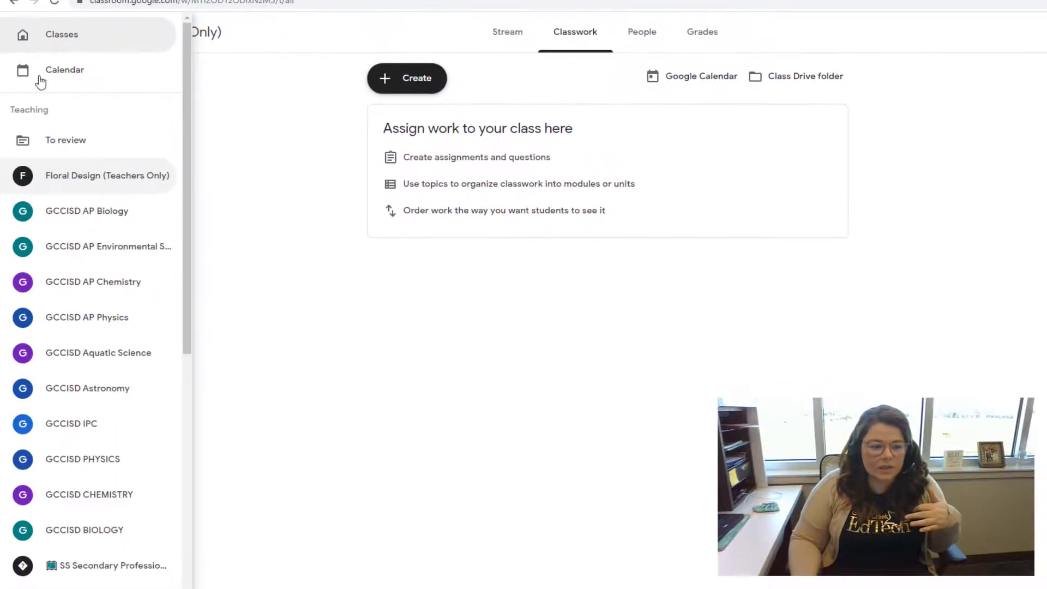
pyautogui.scroll(-3, 86, 424)
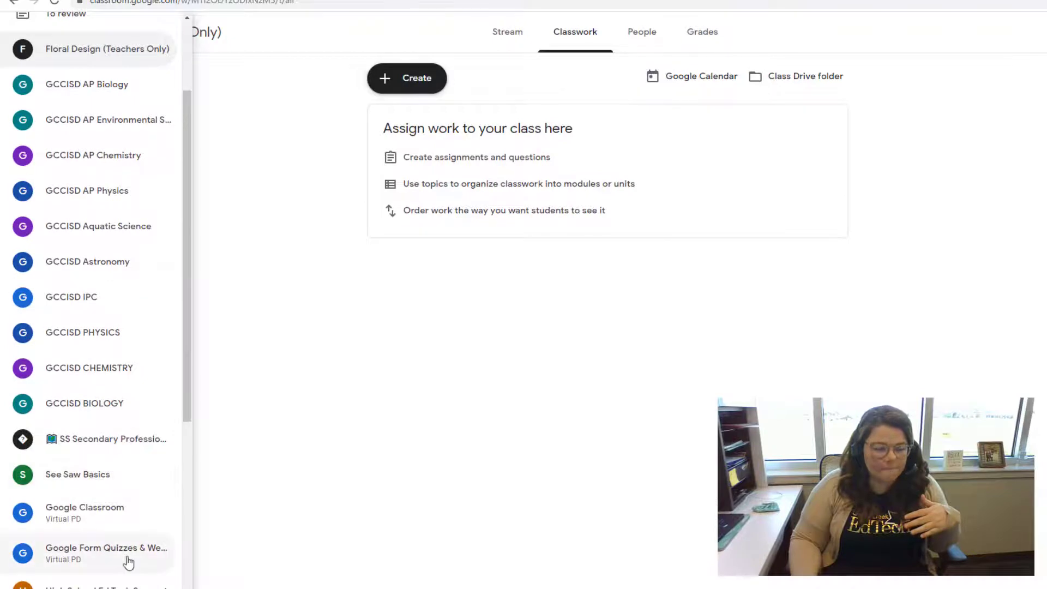
pyautogui.scroll(-1, 129, 561)
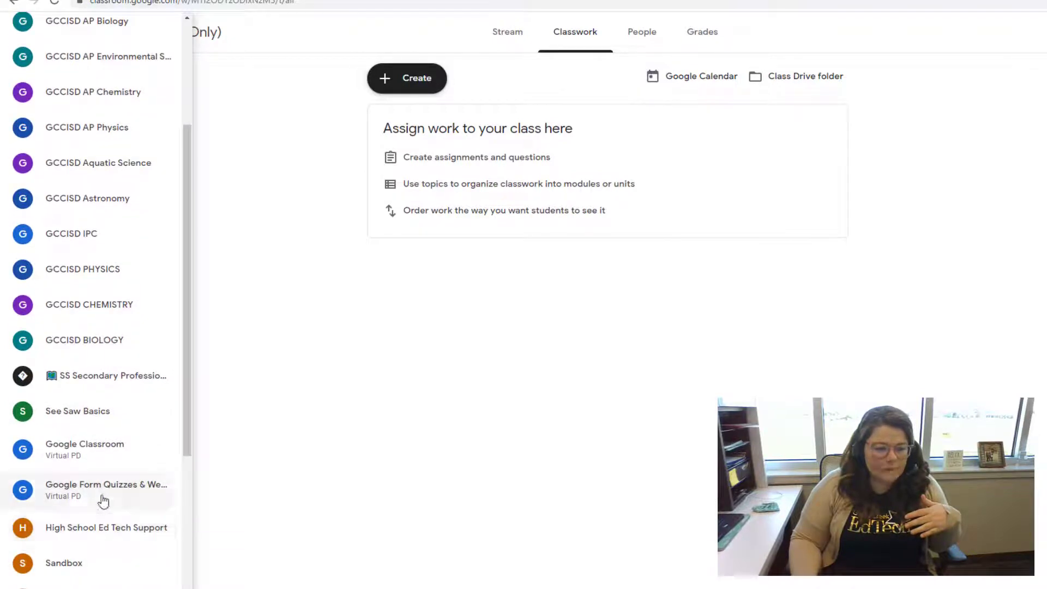
pyautogui.click(73, 458)
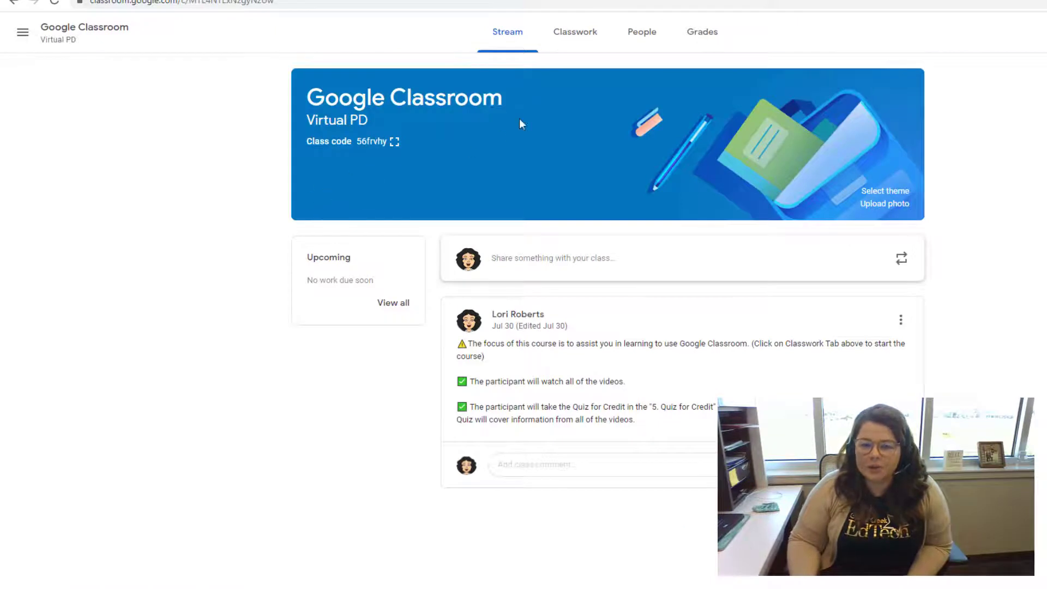
pyautogui.click(581, 44)
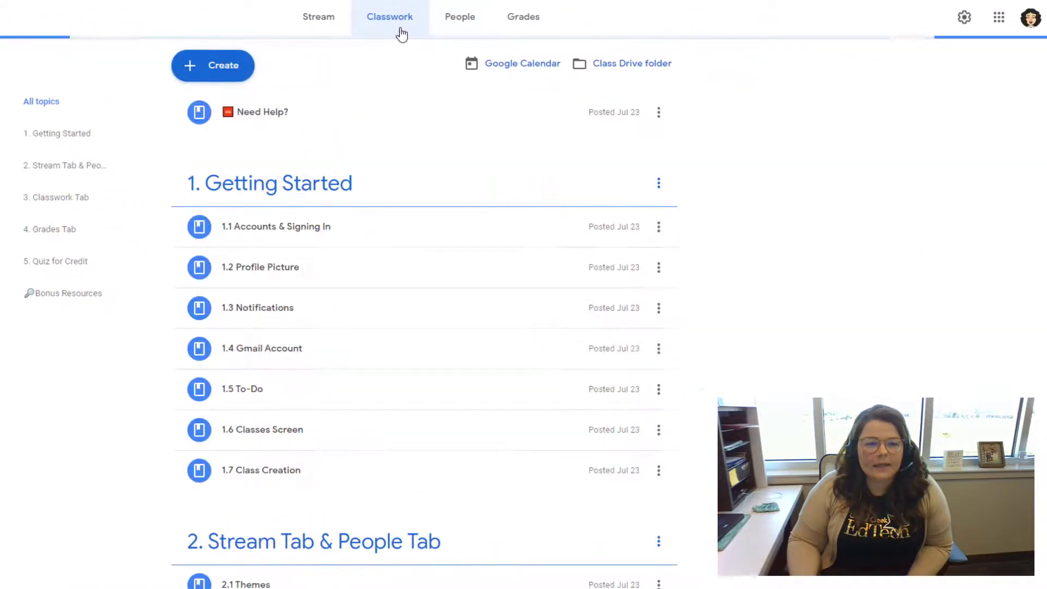
# Step: Examine how the Virtual PD classwork is organized into numbered topics and materials, from Getting Started to Quiz for Credit
pyautogui.scroll(-2, 799, 287)
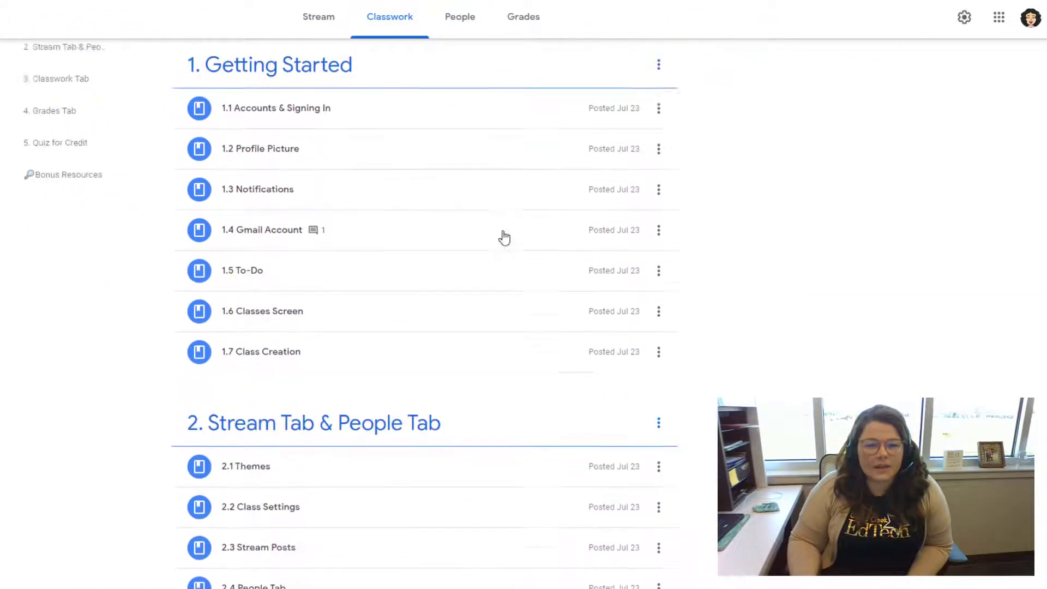
pyautogui.scroll(-3, 796, 335)
pyautogui.scroll(-5, 607, 439)
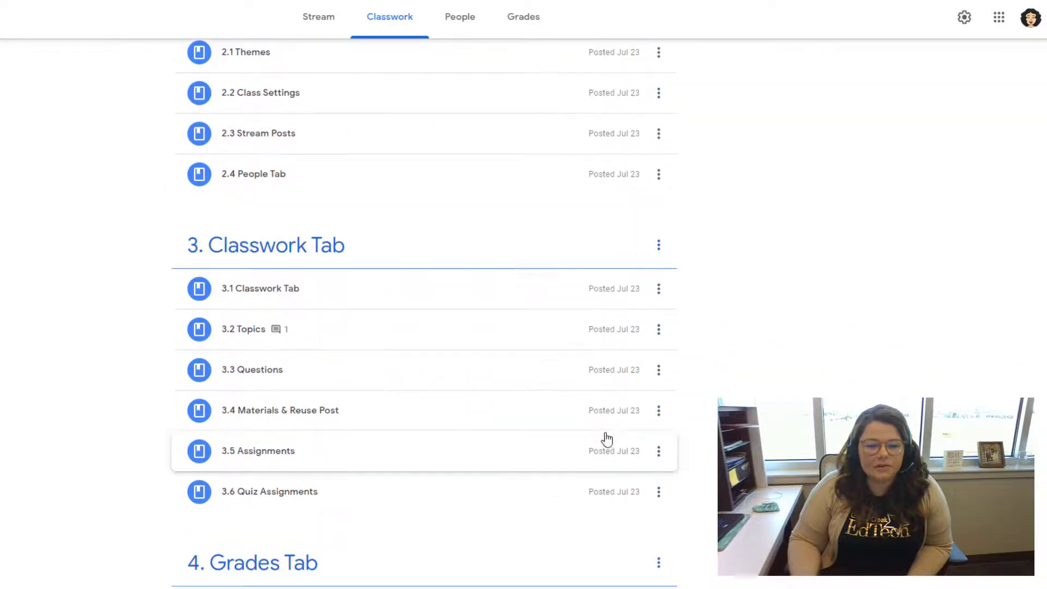
pyautogui.scroll(-4, 800, 332)
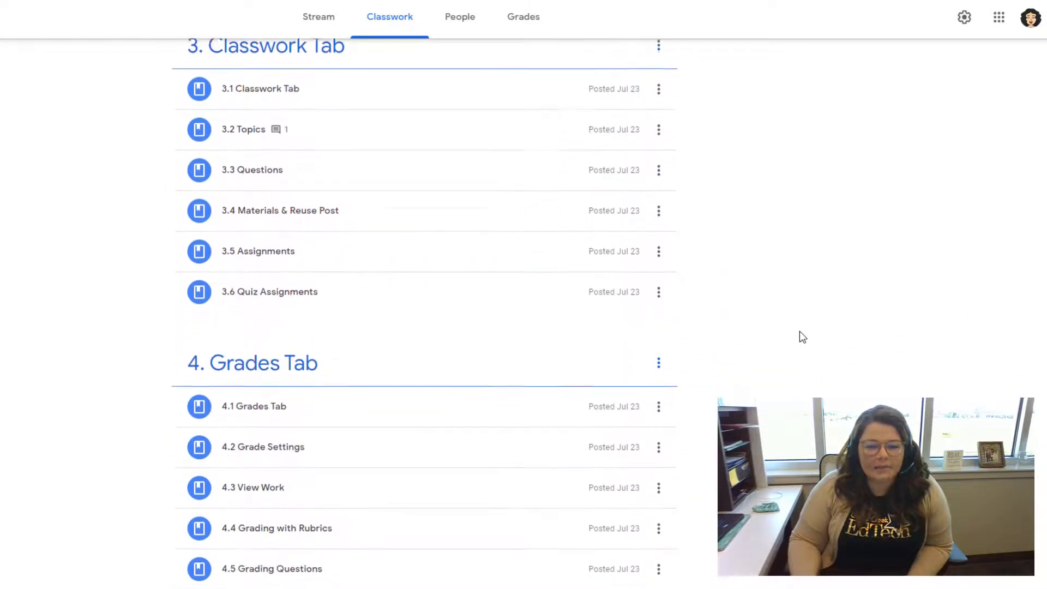
pyautogui.scroll(-5, 800, 331)
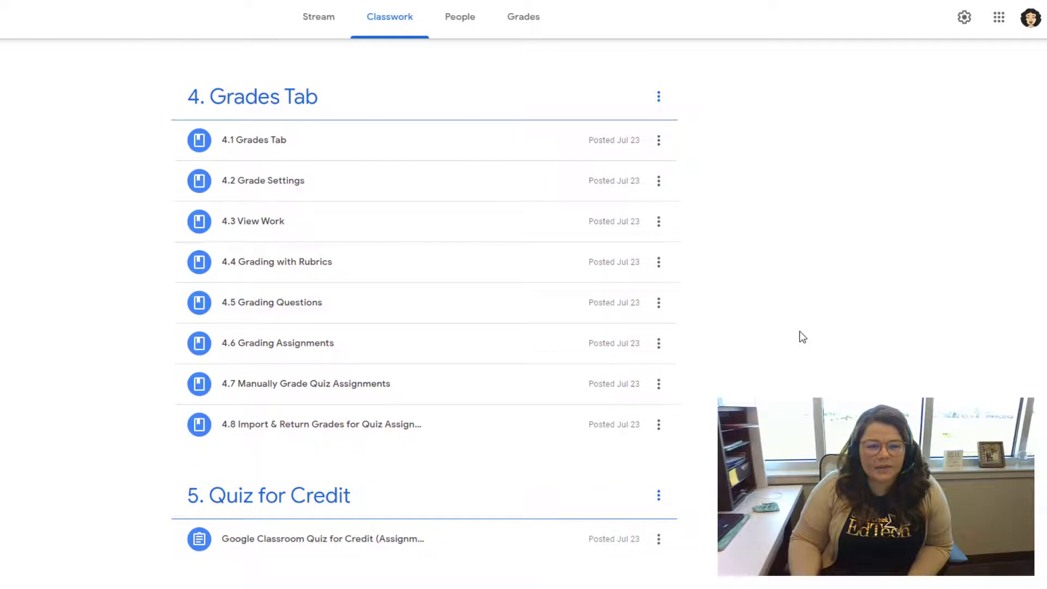
pyautogui.scroll(12, 796, 327)
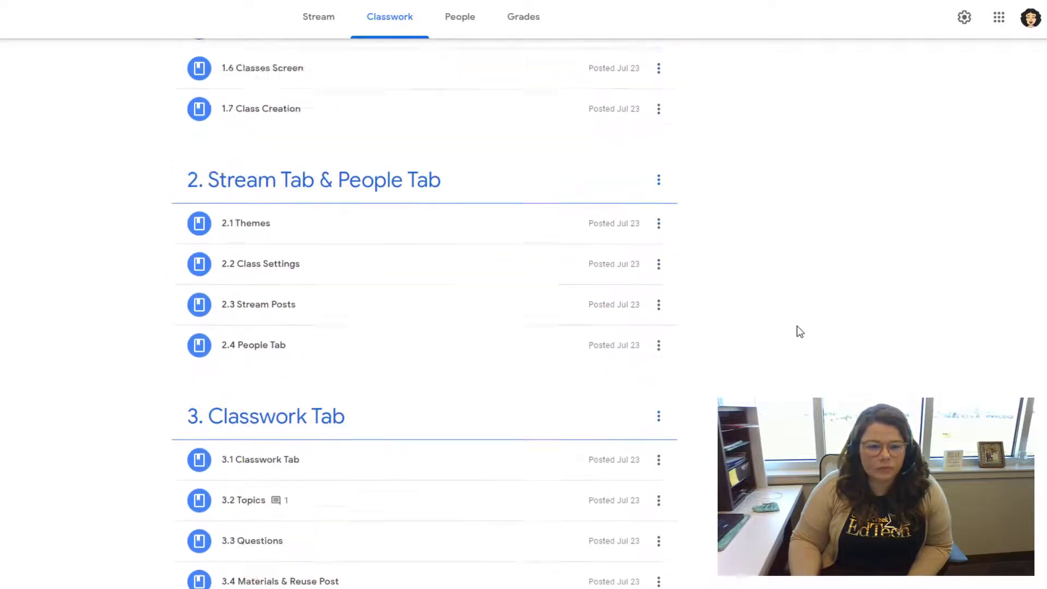
pyautogui.scroll(7, 797, 327)
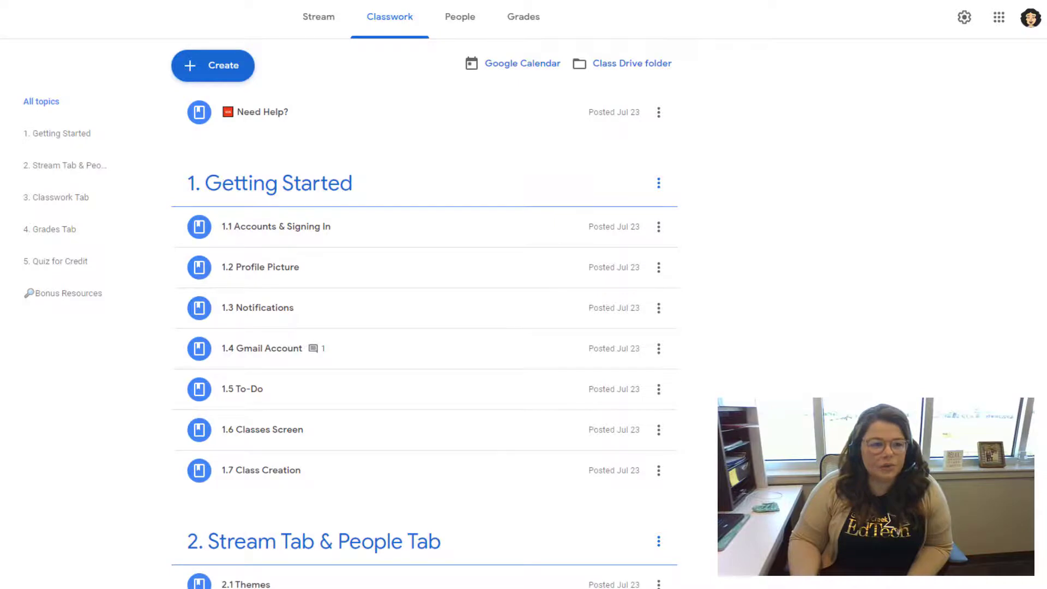
# Step: Return to the overview of all classes and start making a copy of the Sandbox class
pyautogui.click(19, 56)
pyautogui.click(48, 65)
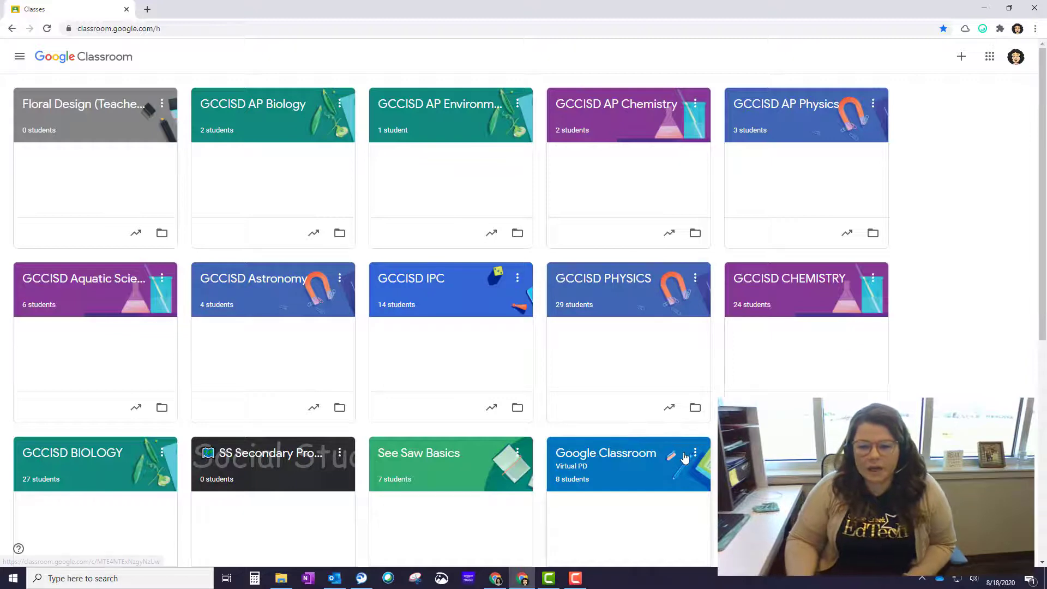
pyautogui.scroll(-5, 685, 457)
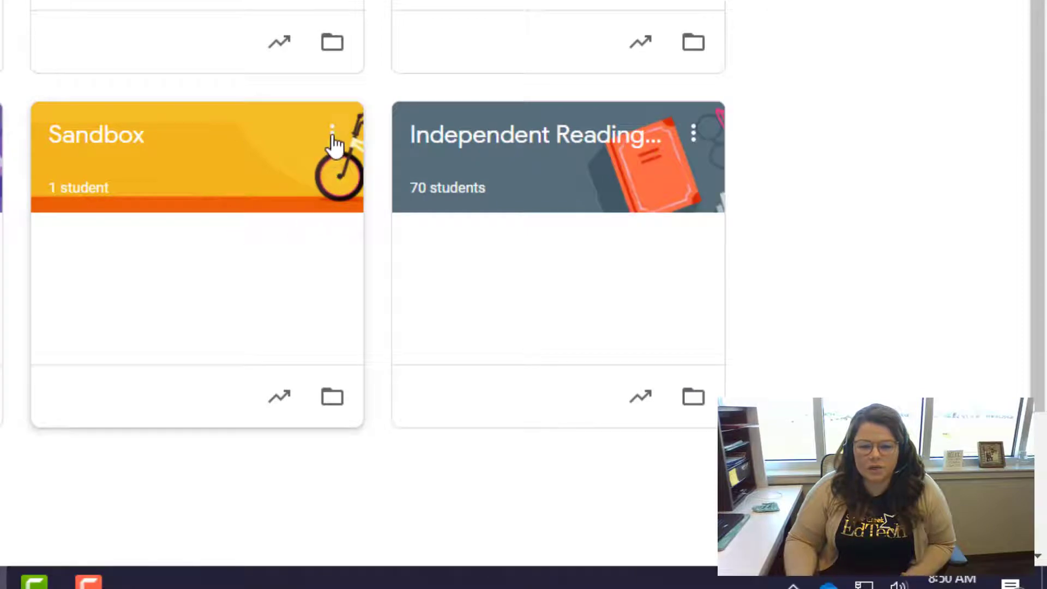
pyautogui.click(333, 134)
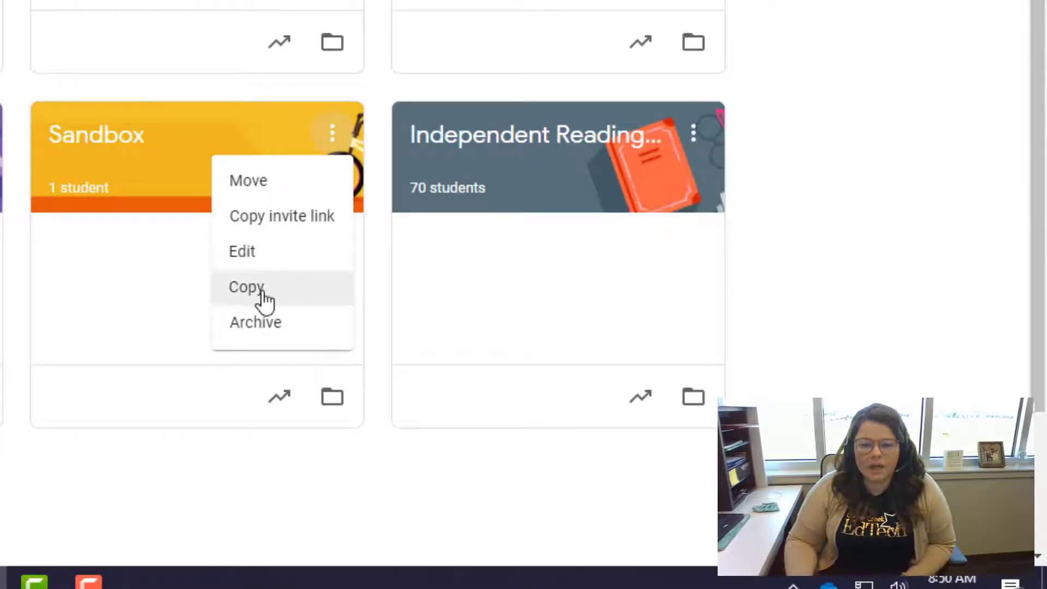
pyautogui.click(319, 299)
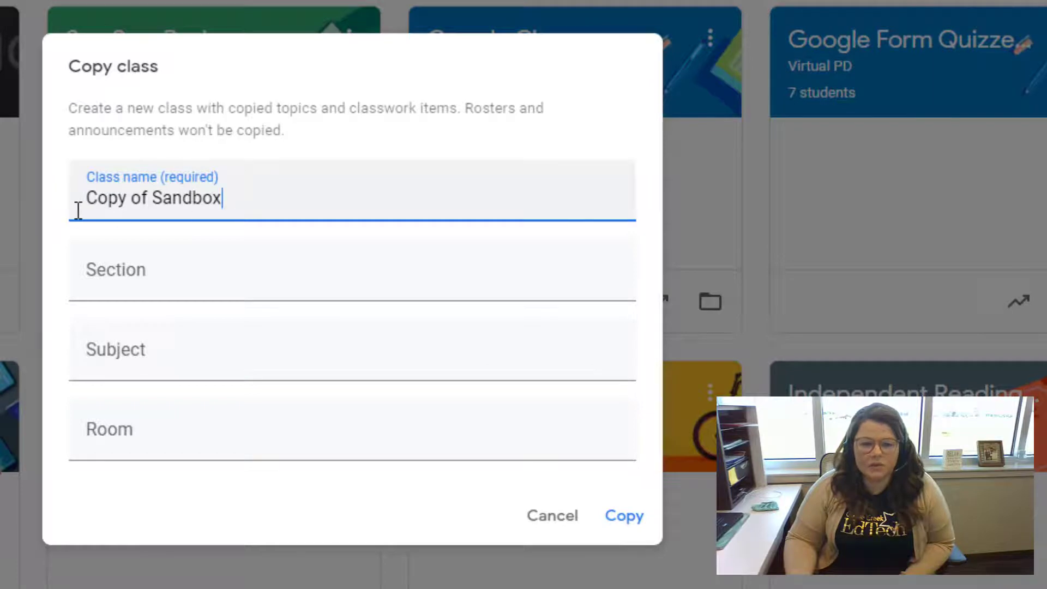
# Step: Name the copied class with the teacher's last name followed by "- 1st - Floral Design" and create the copy
pyautogui.moveTo(77, 210); pyautogui.dragTo(318, 293)
pyautogui.write('Robe')
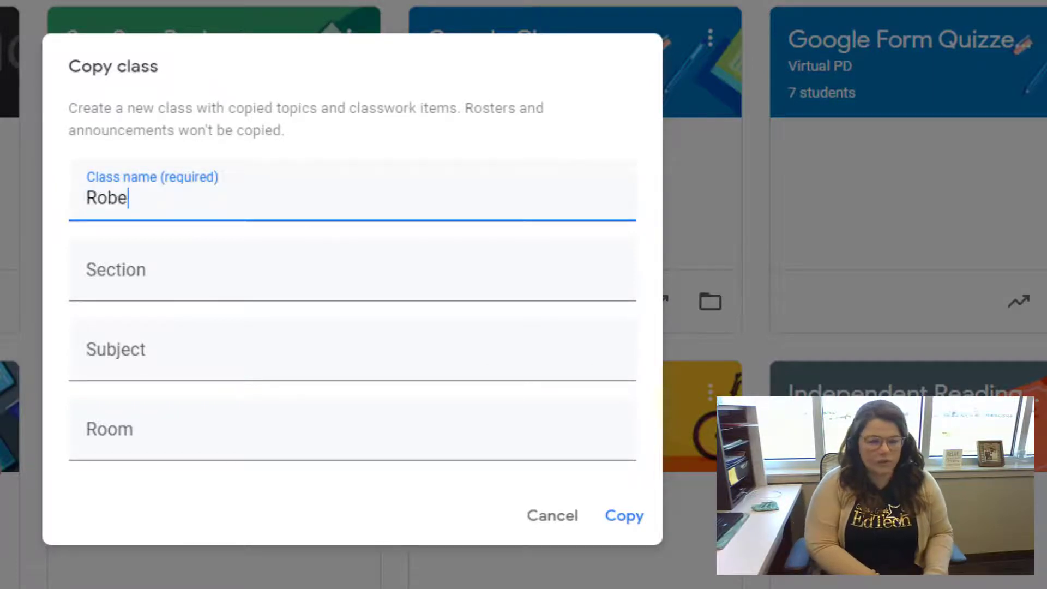
pyautogui.write('rts -')
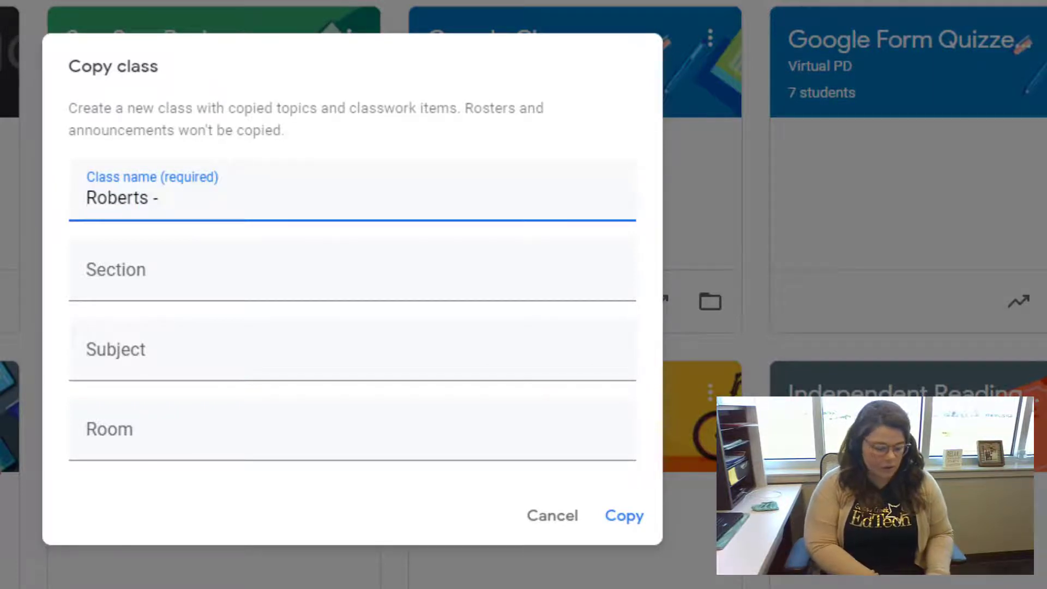
pyautogui.write(' 1st - Floral Des')
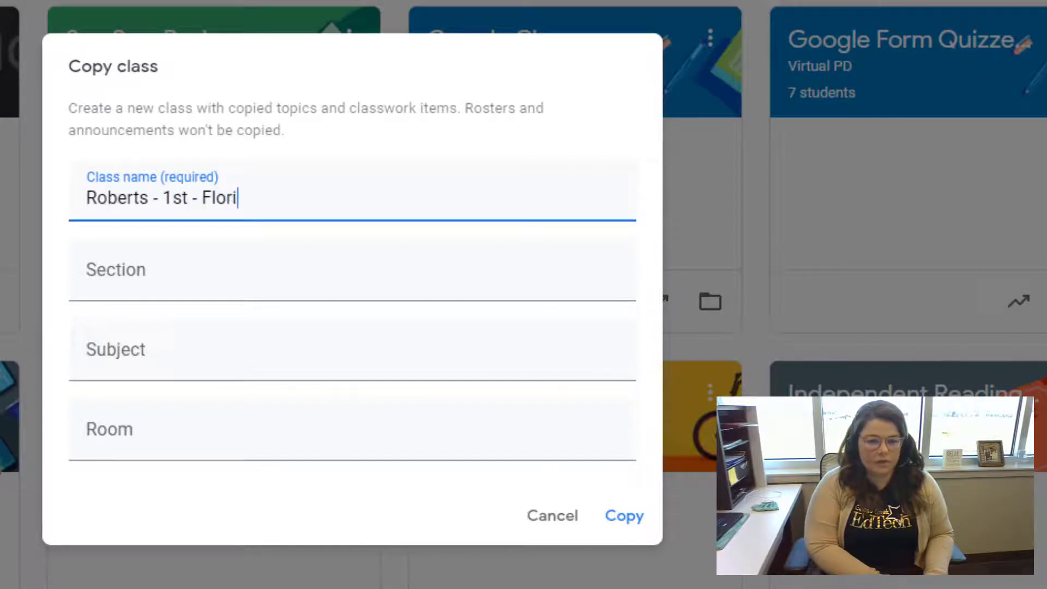
pyautogui.write('ign')
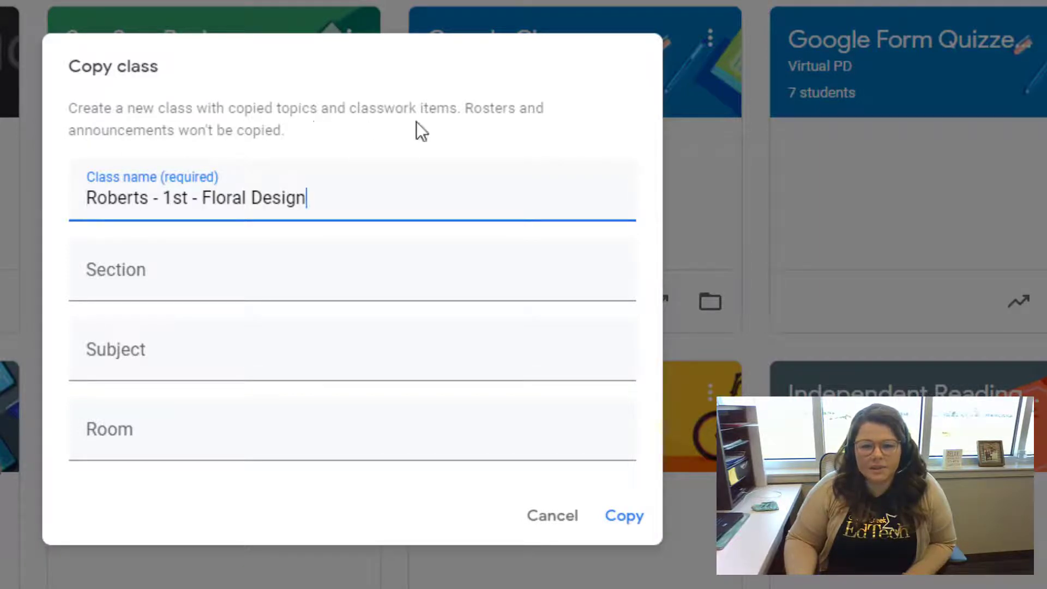
pyautogui.click(632, 524)
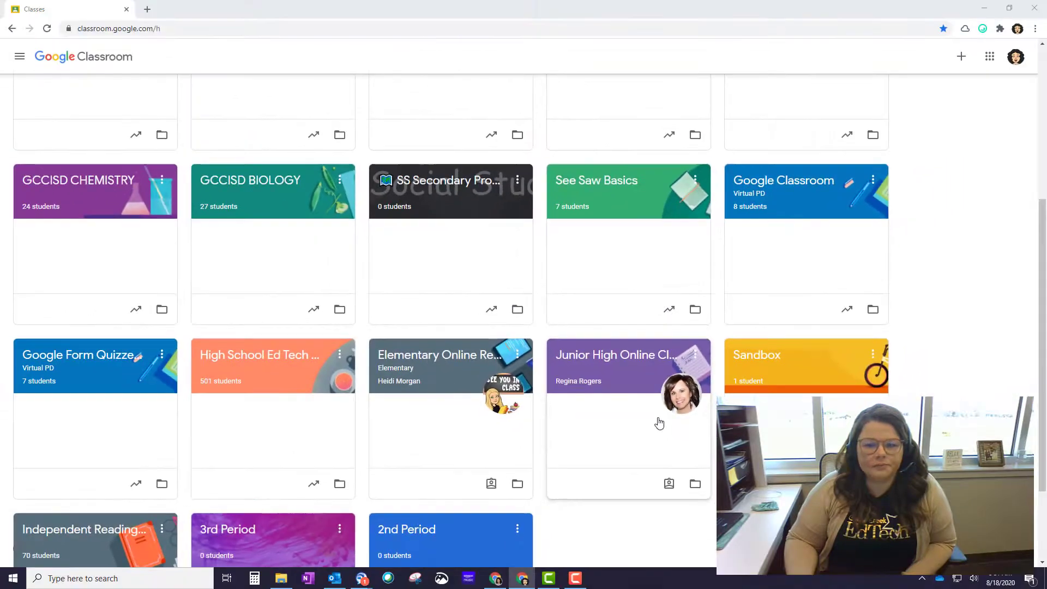
# Step: Find the newly copied 1st-period Floral Design class in the overview and view its classwork
pyautogui.scroll(5, 212, 376)
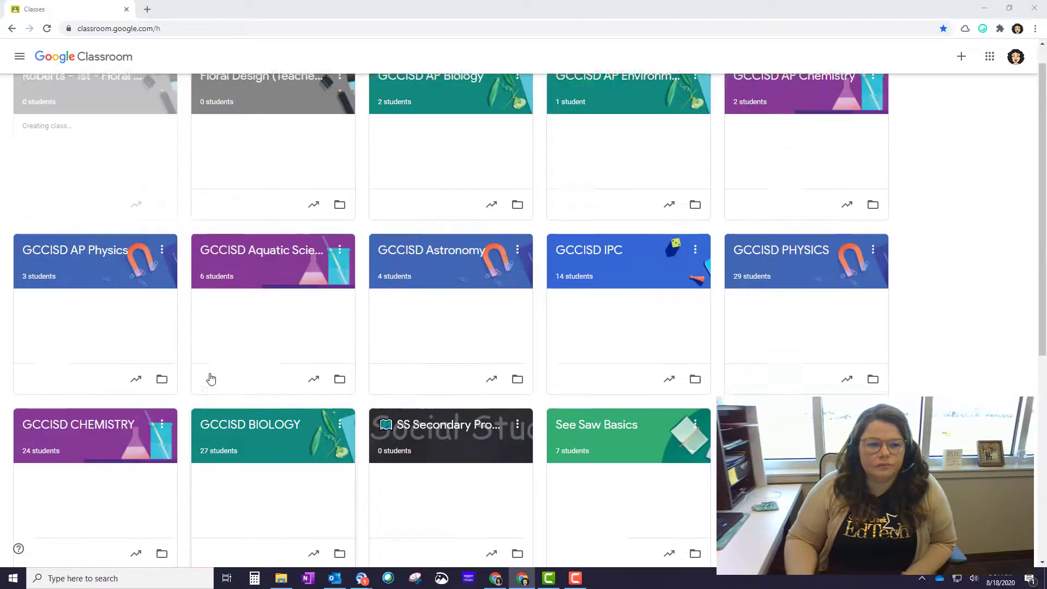
pyautogui.scroll(1, 210, 378)
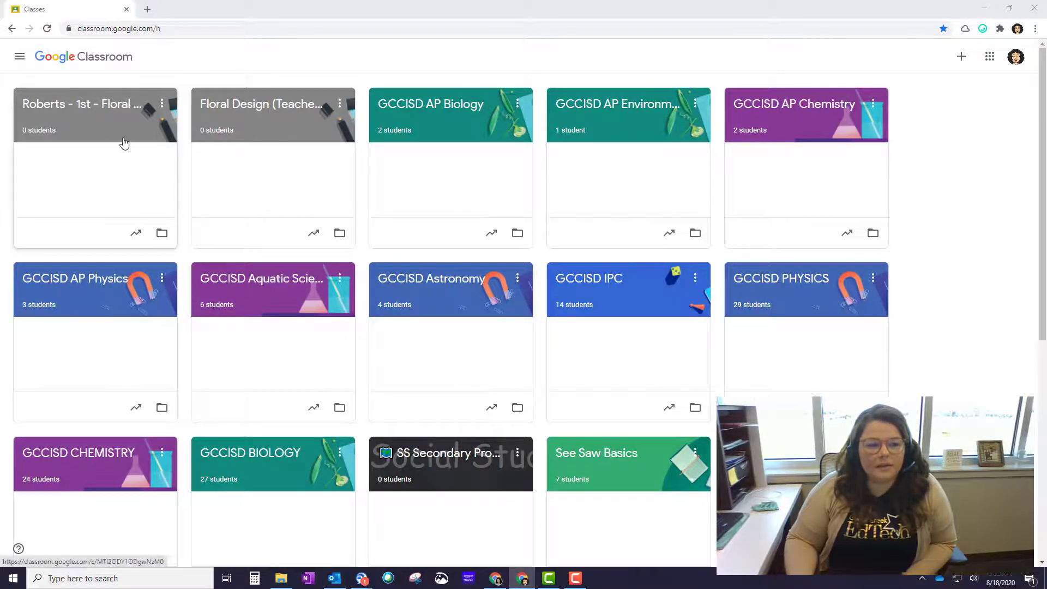
pyautogui.moveTo(278, 581)
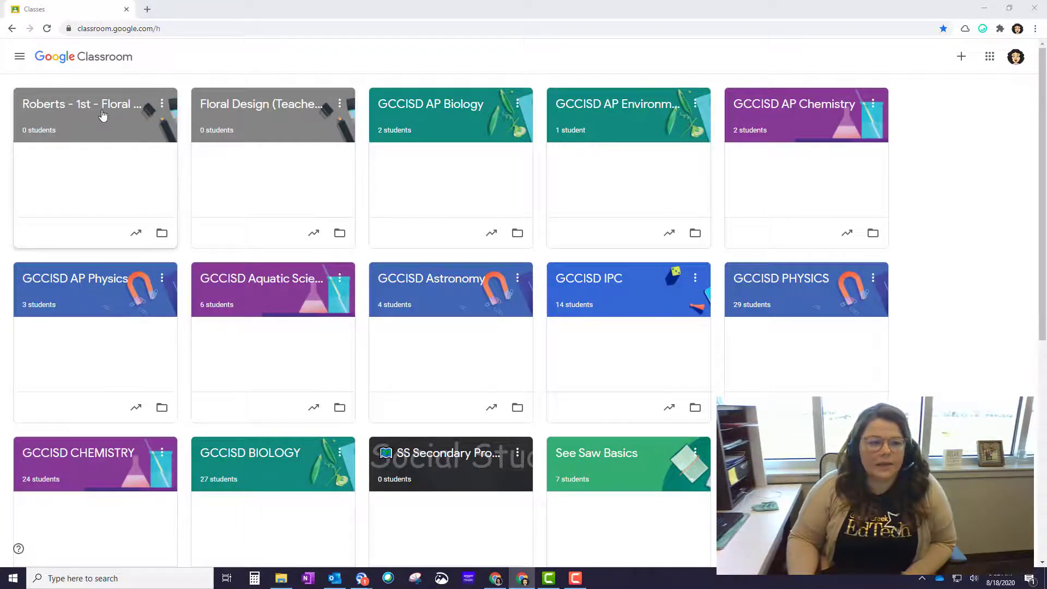
pyautogui.click(57, 111)
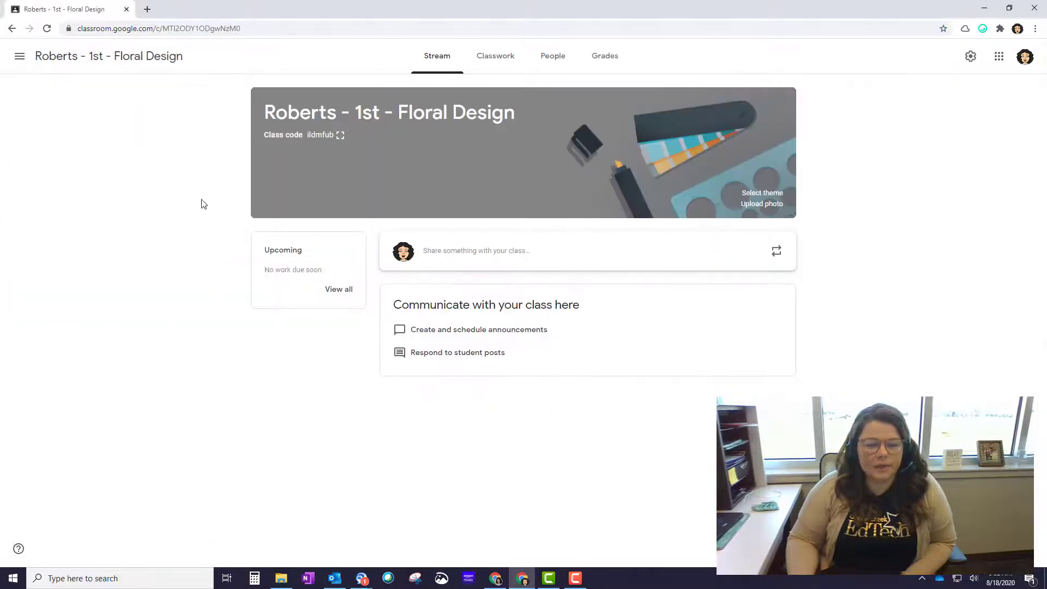
pyautogui.click(495, 65)
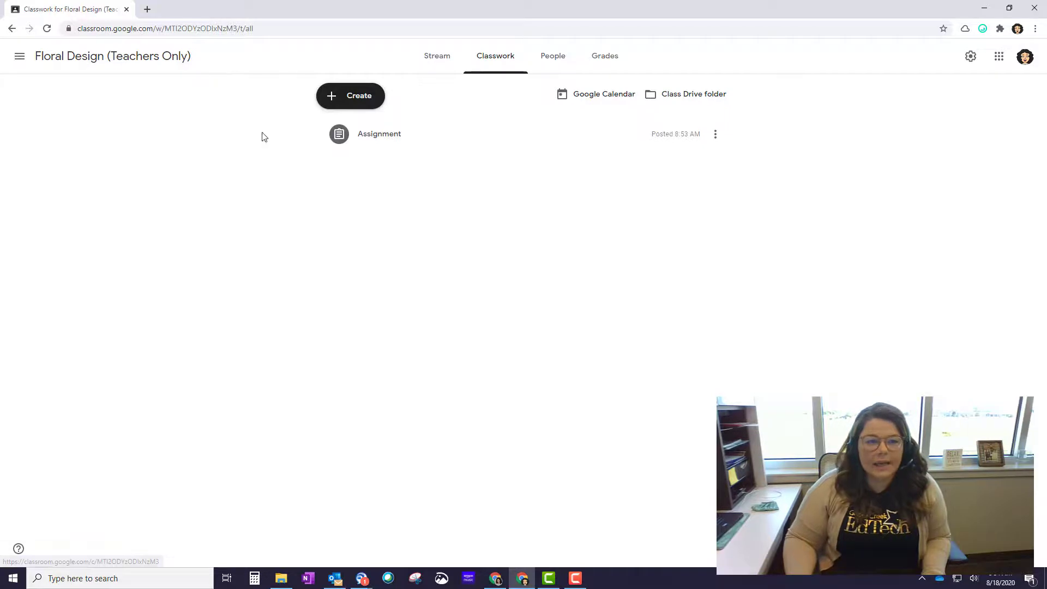
# Step: Switch from the Floral Design (Teachers Only) class to the classwork of the copied 1st-period Floral Design class
pyautogui.click(30, 66)
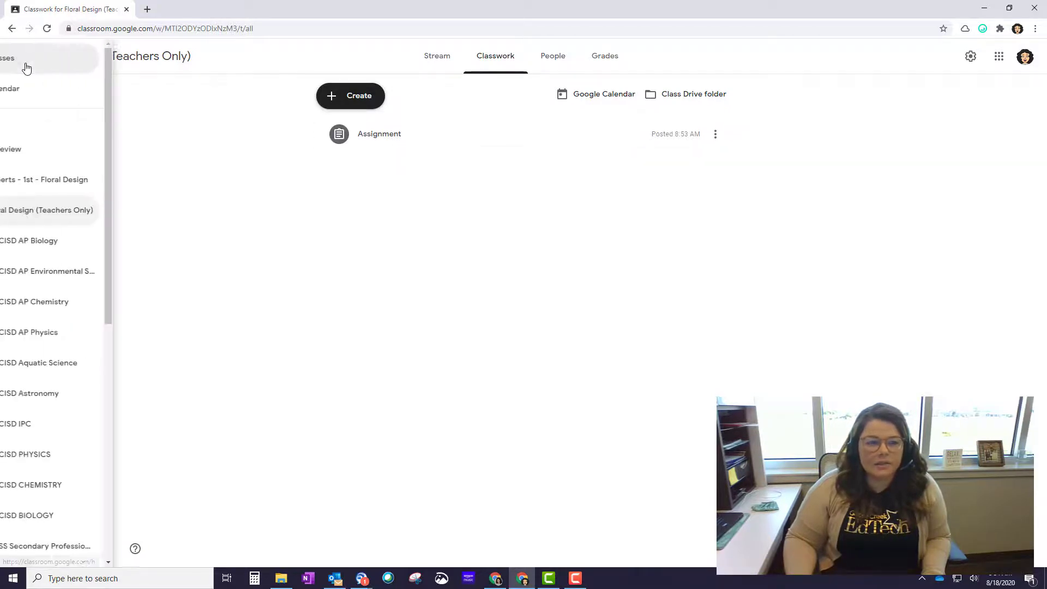
pyautogui.click(56, 180)
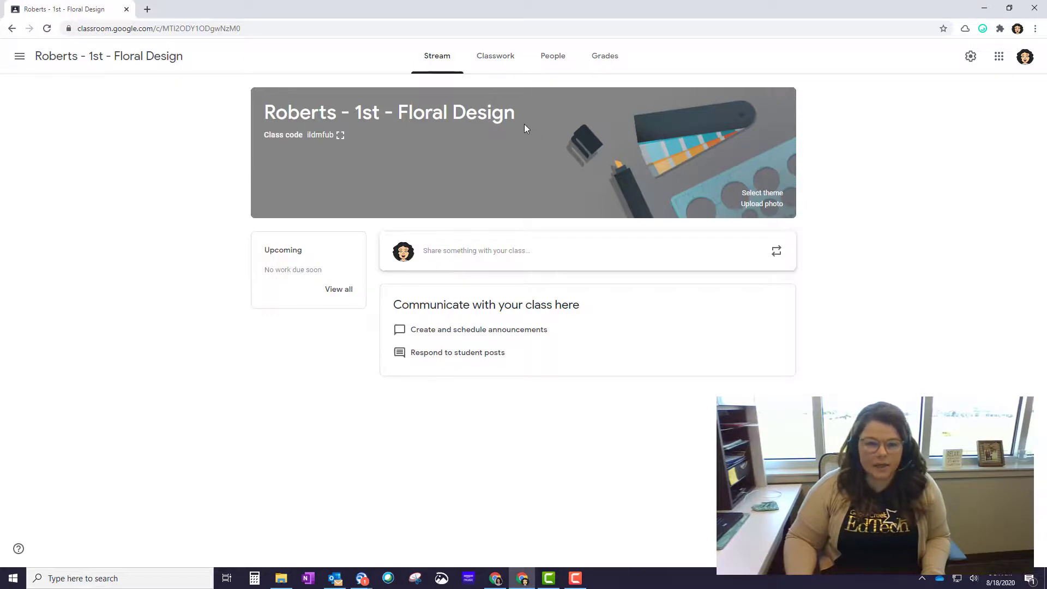
pyautogui.click(495, 71)
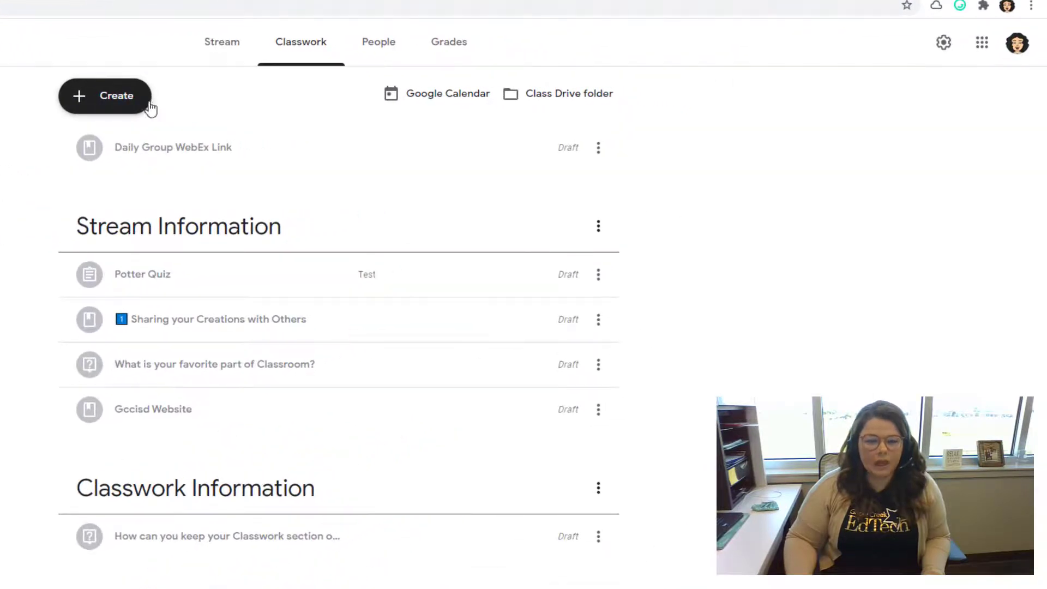
# Step: Reuse the "Assignment" post from Floral Design (Teachers Only) with new copies of all attachments and save it as a draft
pyautogui.click(121, 105)
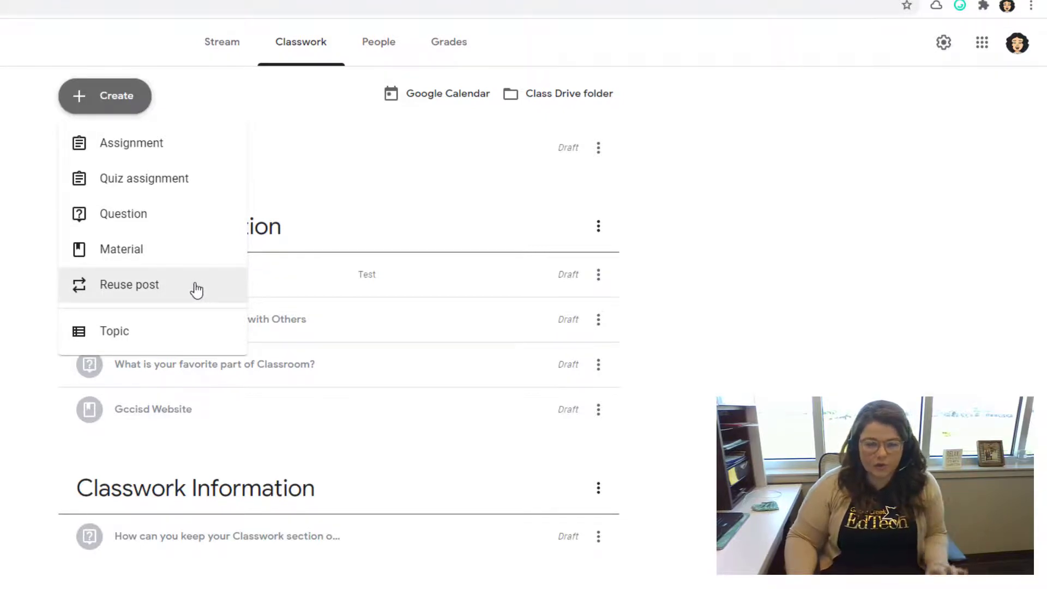
pyautogui.click(216, 295)
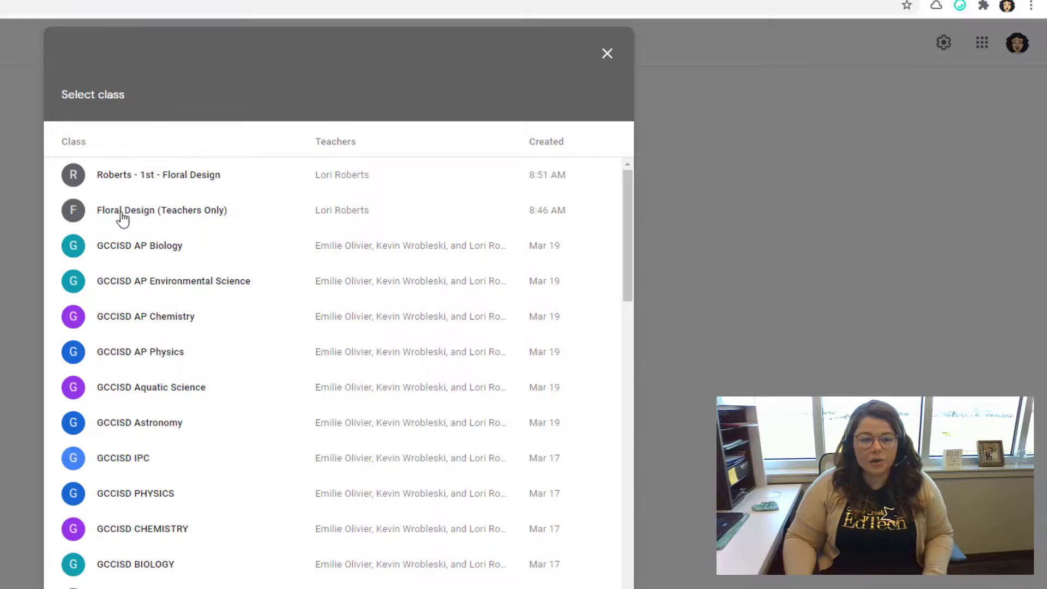
pyautogui.click(143, 252)
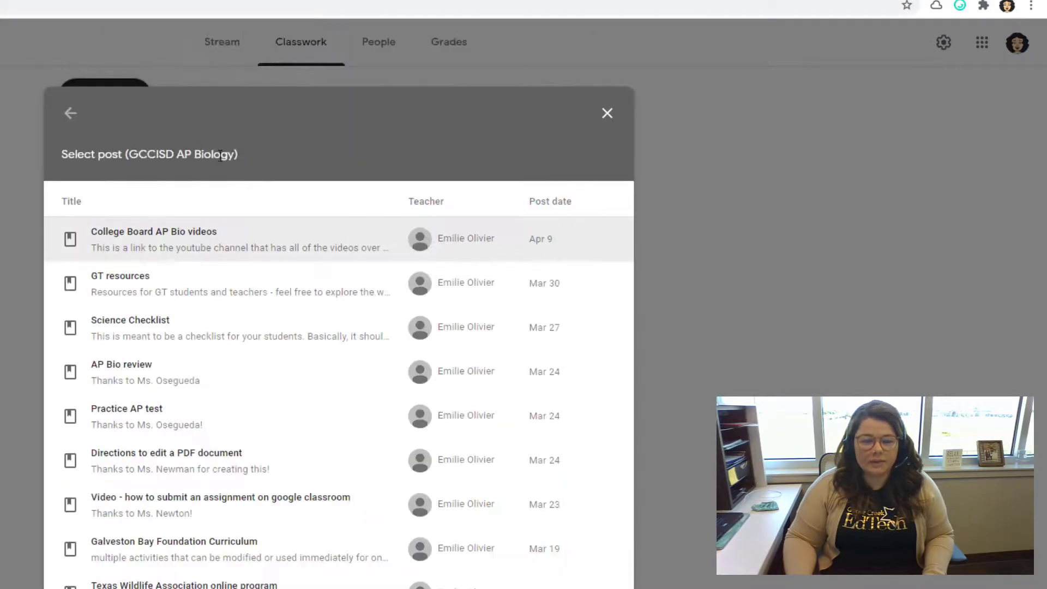
pyautogui.click(70, 113)
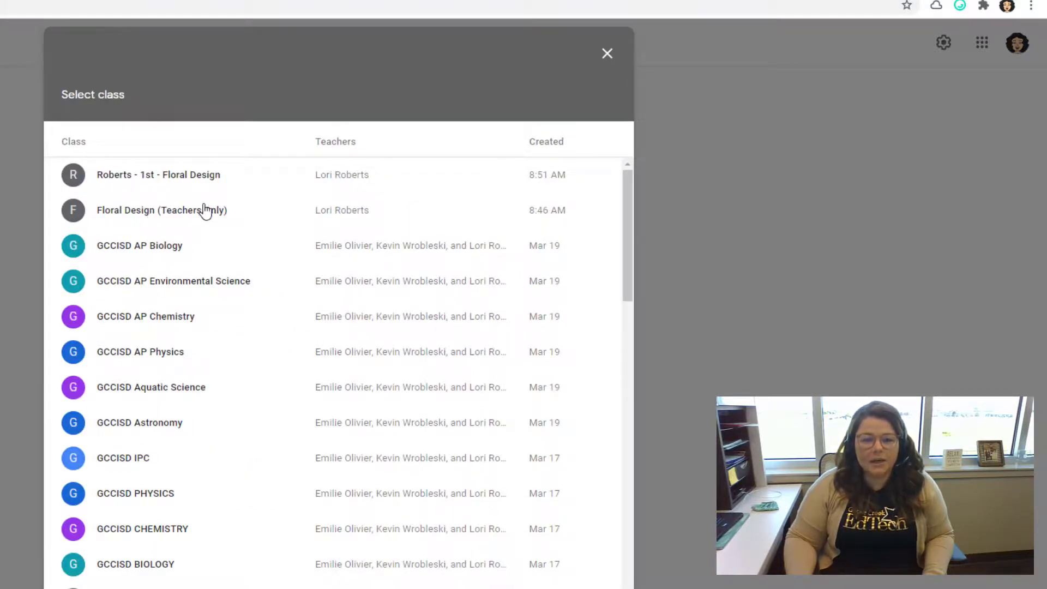
pyautogui.click(197, 220)
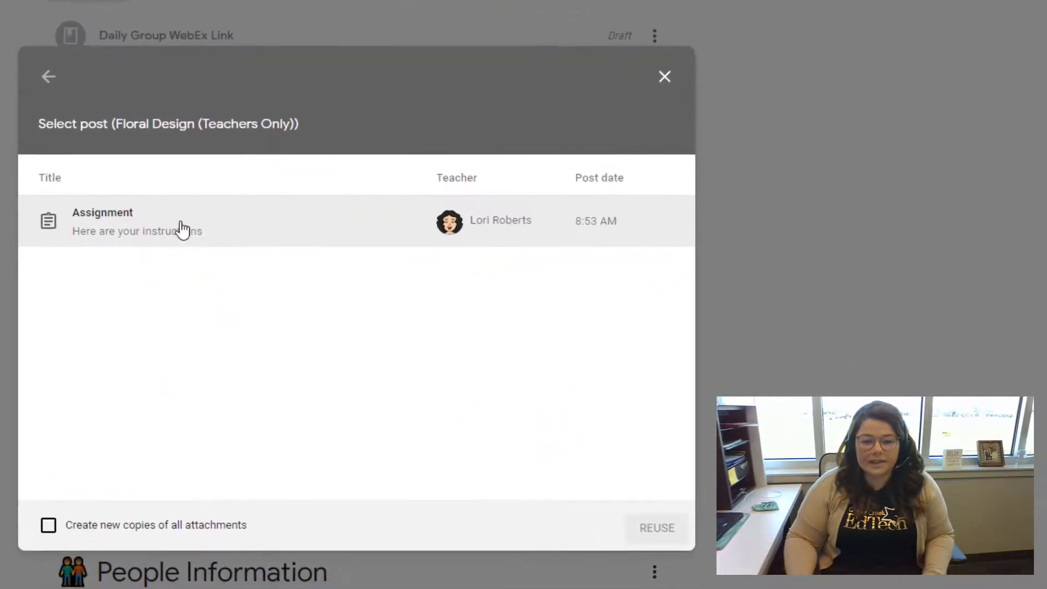
pyautogui.click(223, 229)
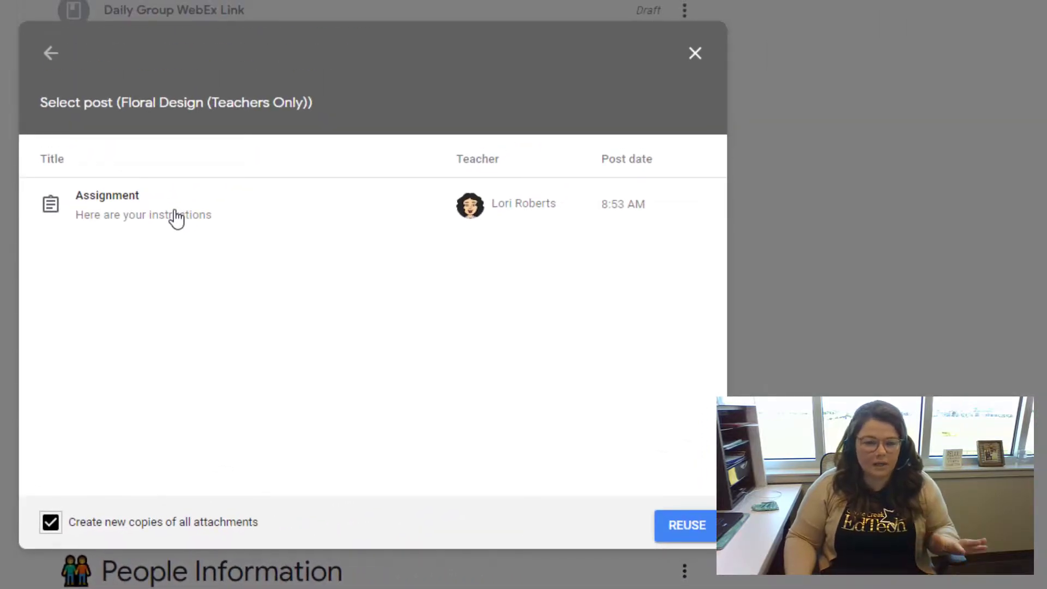
pyautogui.click(176, 218)
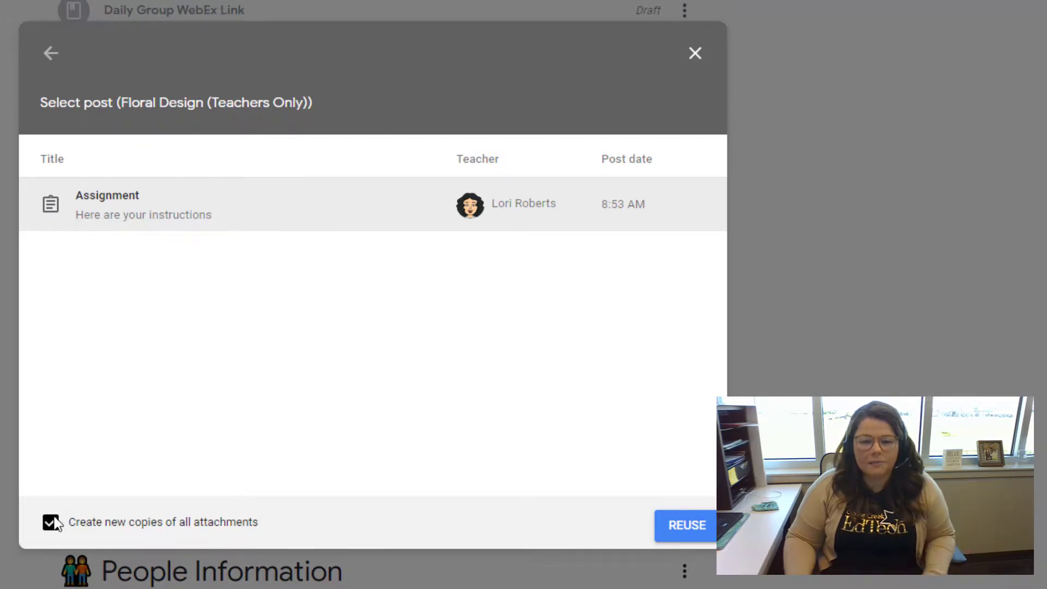
pyautogui.click(709, 537)
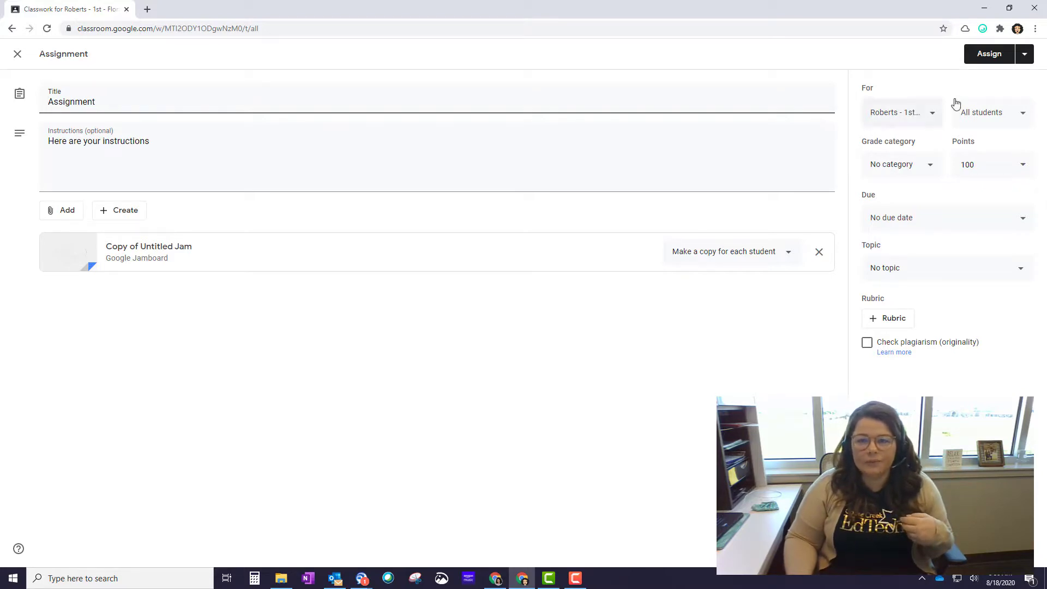
pyautogui.click(1025, 54)
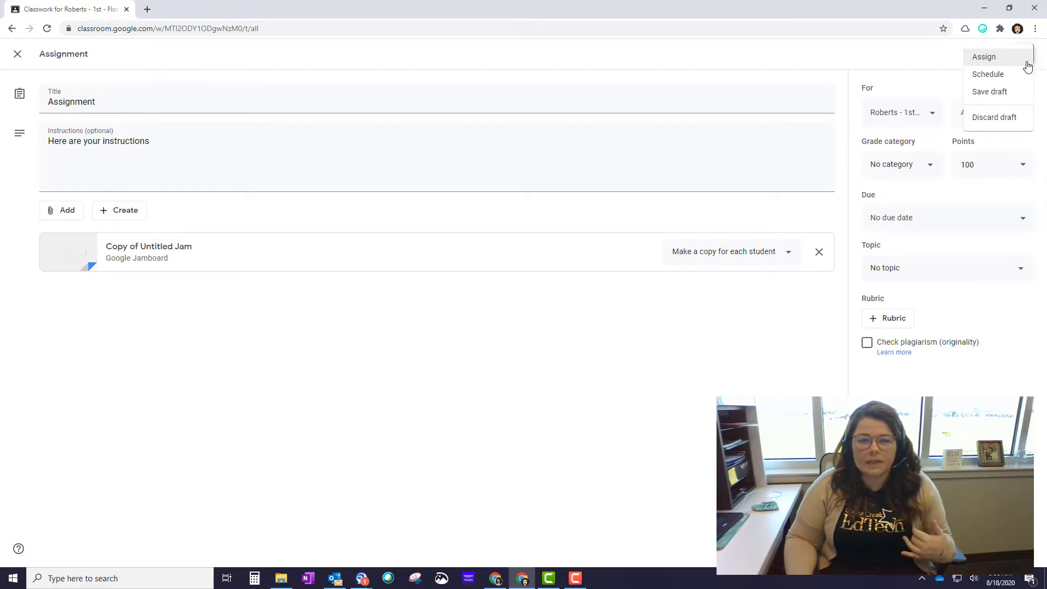
pyautogui.click(996, 92)
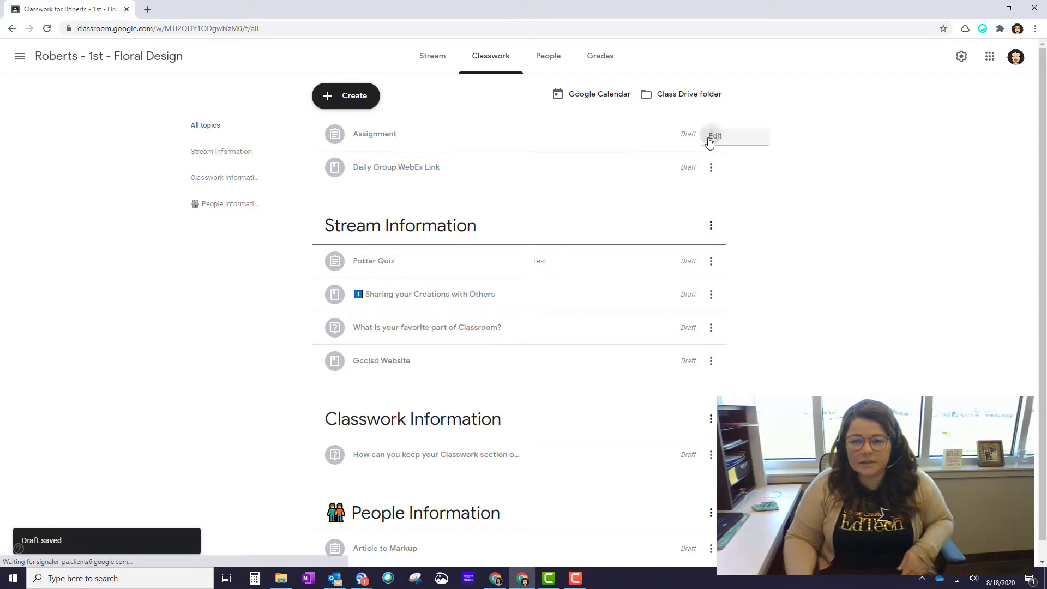
# Step: Reopen the Assignment draft to view which classes it can be posted to, and return to the overview of all classes
pyautogui.click(712, 137)
pyautogui.click(676, 158)
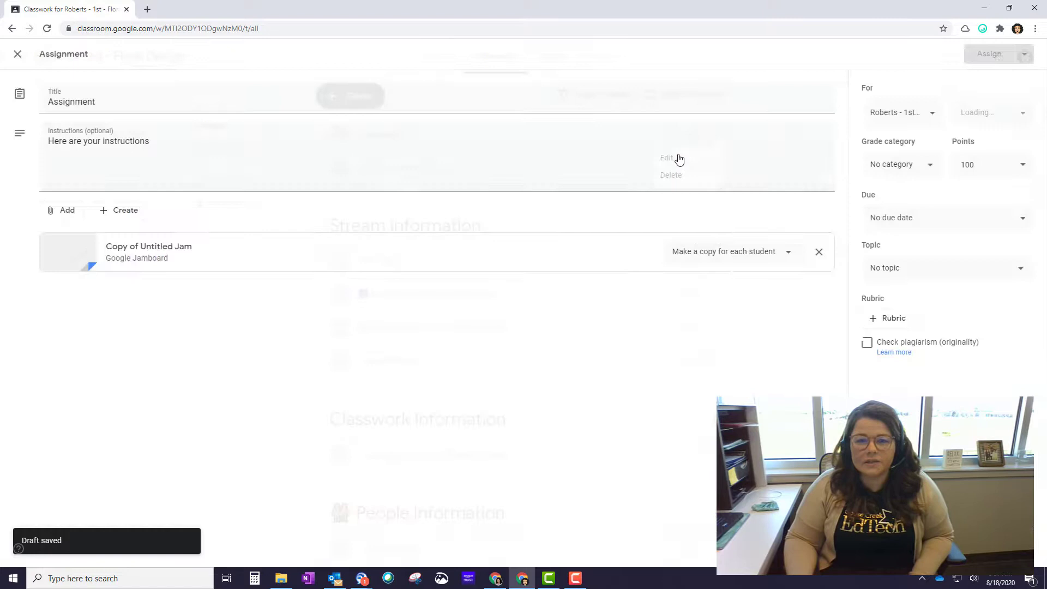
pyautogui.click(905, 109)
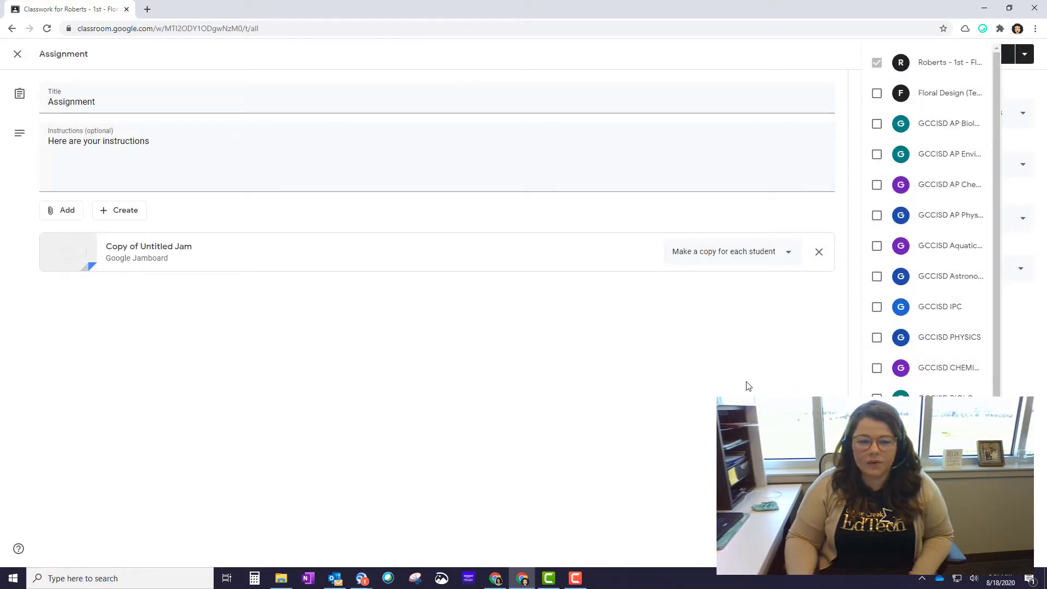
pyautogui.click(766, 345)
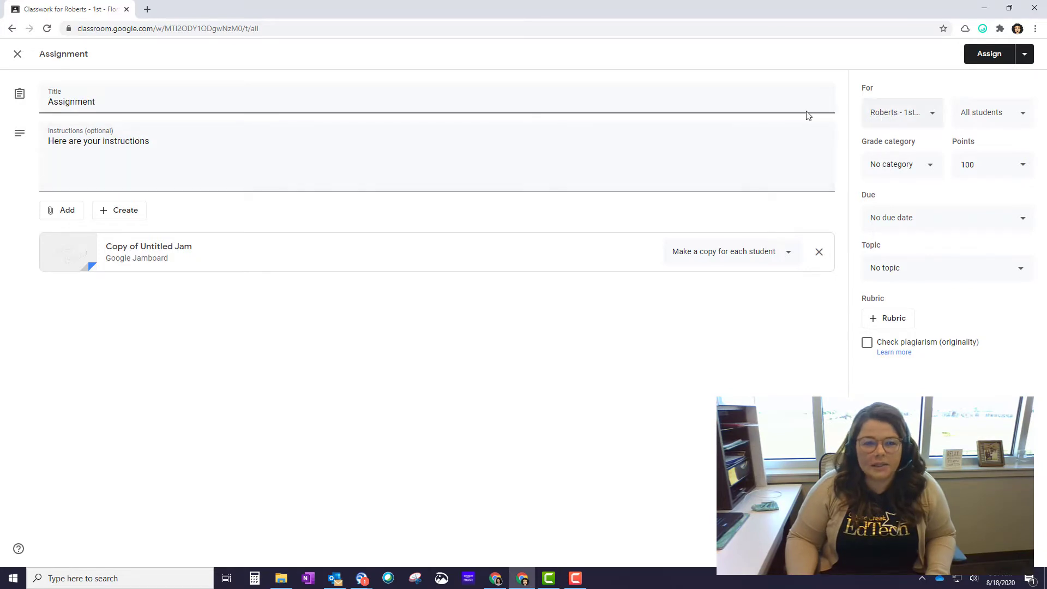
pyautogui.click(18, 55)
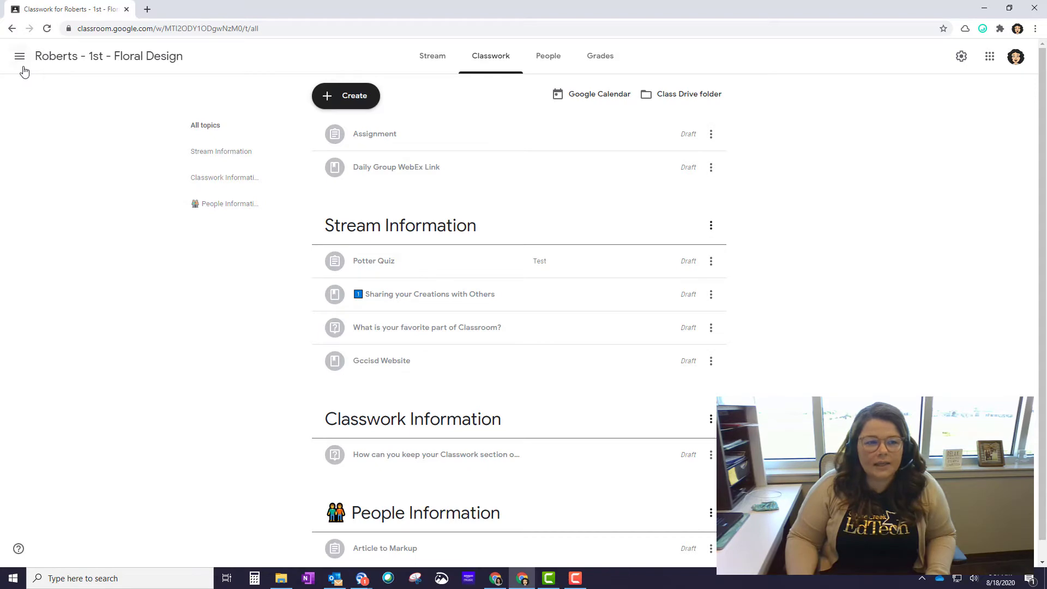
pyautogui.click(20, 60)
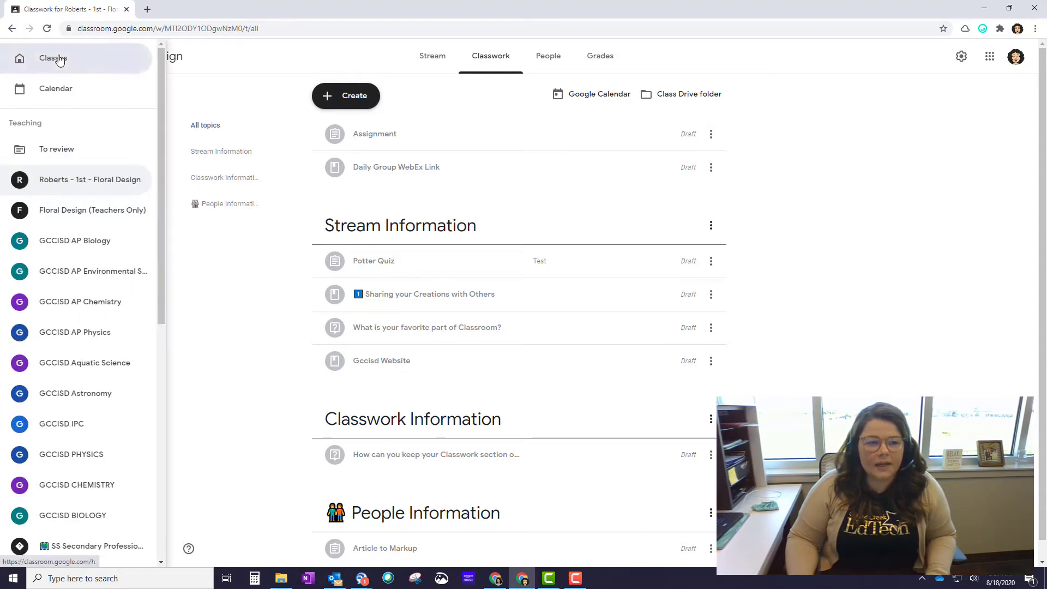
pyautogui.click(57, 59)
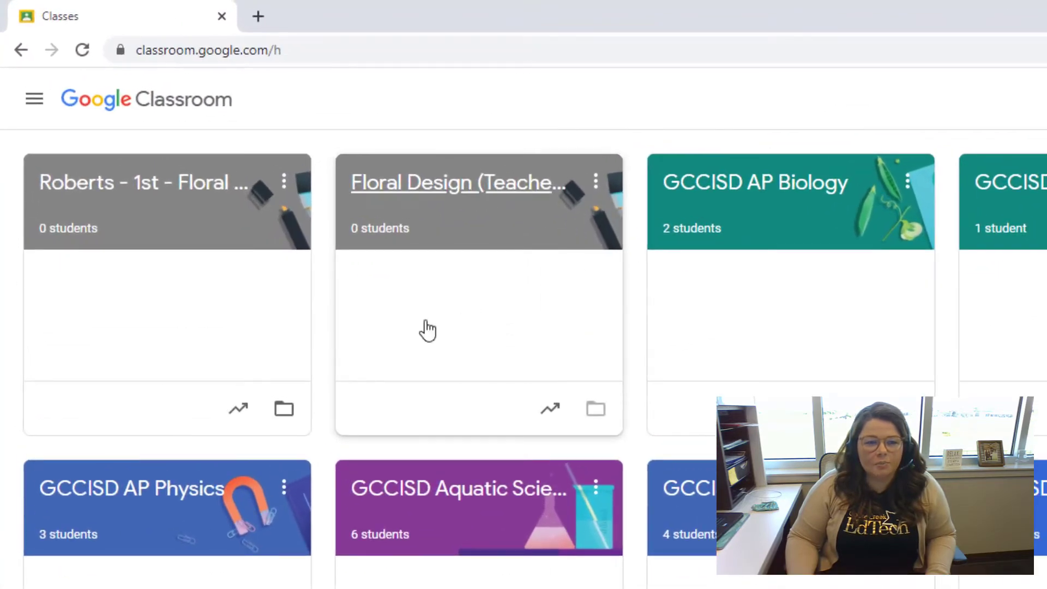